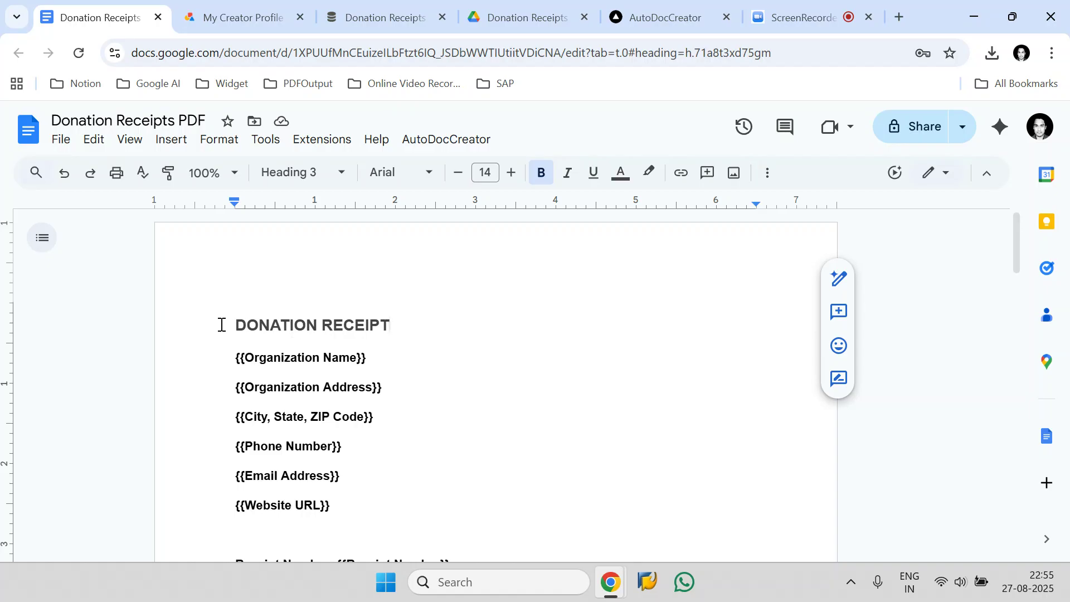
# - Examine the donation receipt template from title to disclaimer, including the Organization Name and Organization Address placeholders
pyautogui.moveTo(235, 326); pyautogui.dragTo(415, 327)
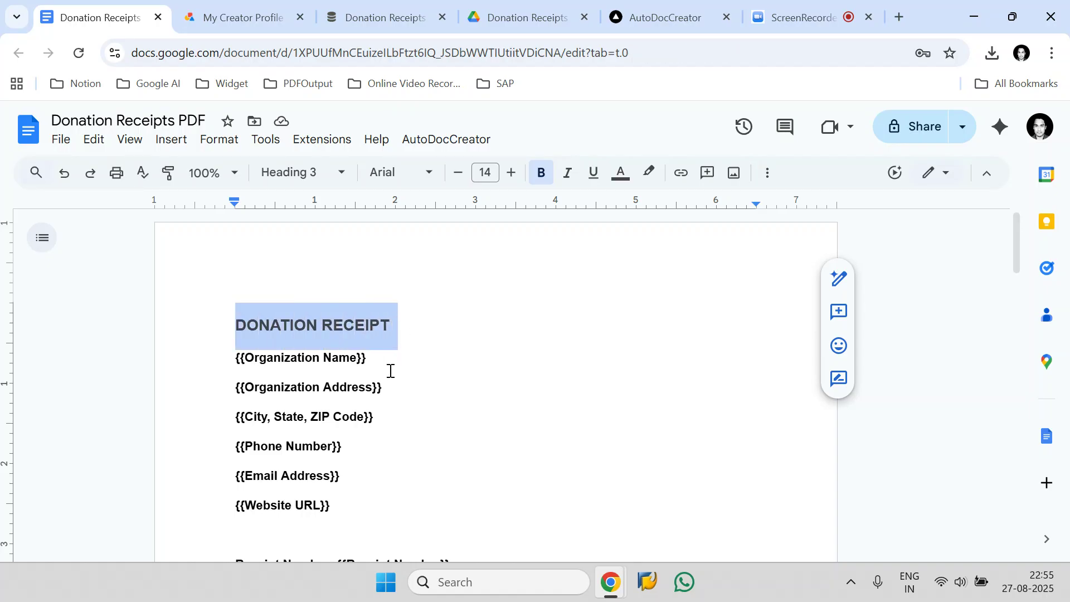
pyautogui.scroll(-20, 358, 389)
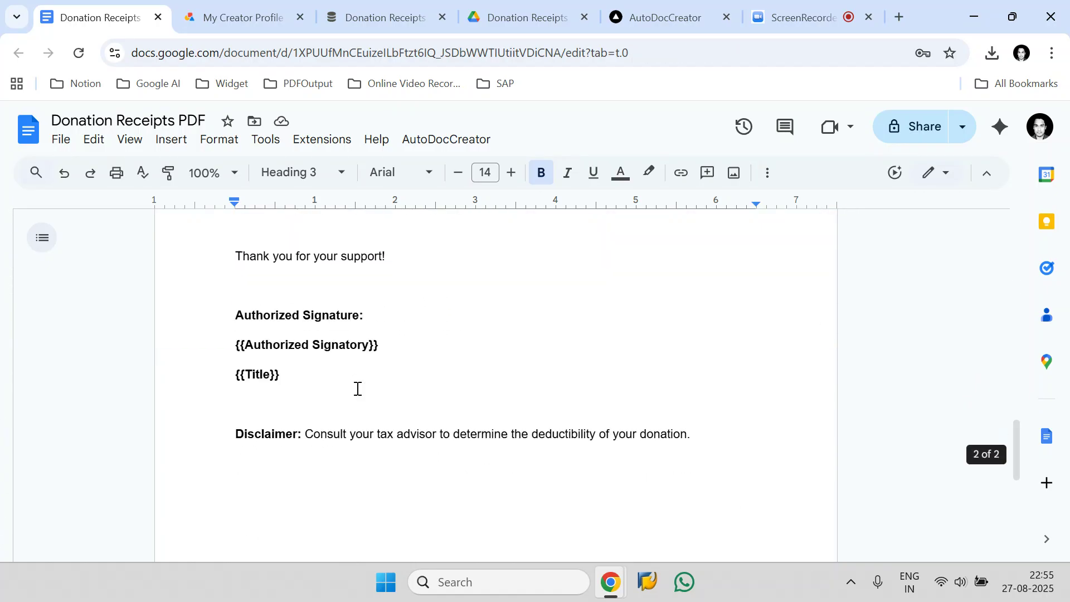
pyautogui.scroll(8, 358, 388)
pyautogui.scroll(10, 358, 389)
pyautogui.click(353, 387)
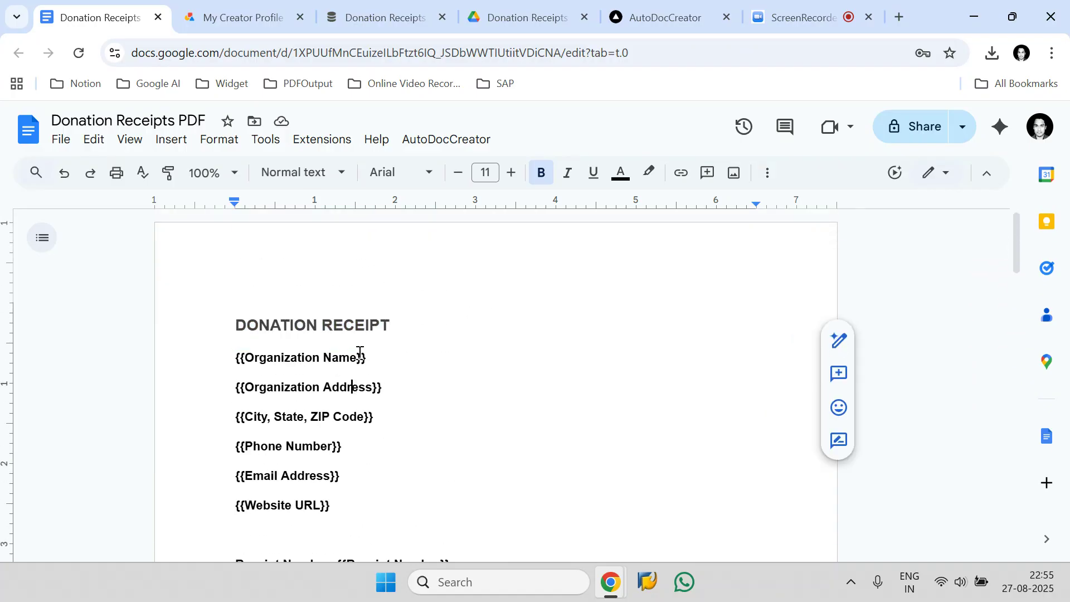
pyautogui.moveTo(358, 357); pyautogui.dragTo(344, 408)
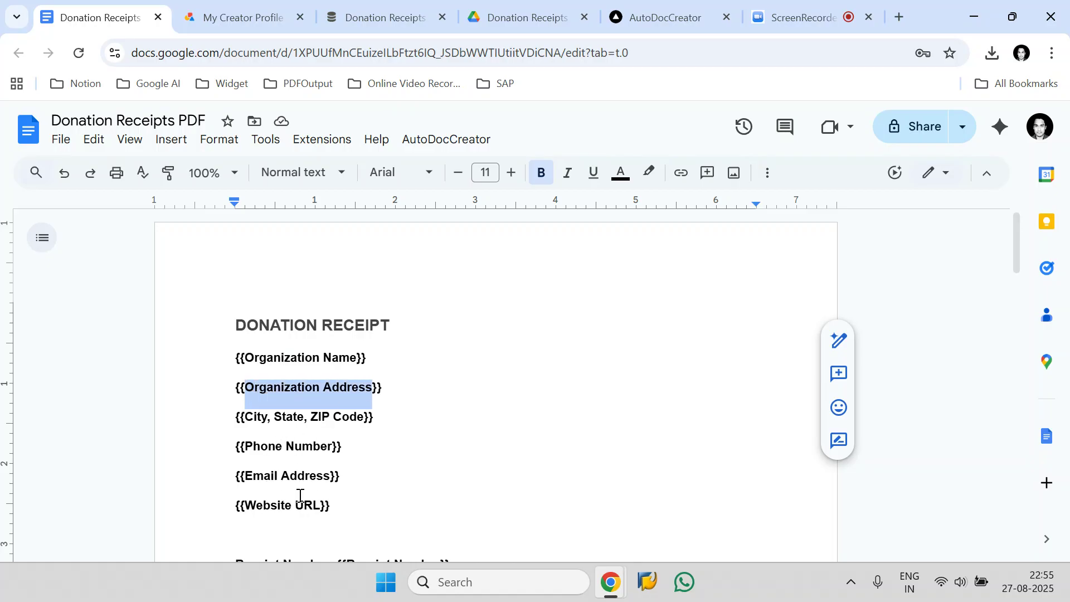
pyautogui.moveTo(245, 358); pyautogui.dragTo(361, 361)
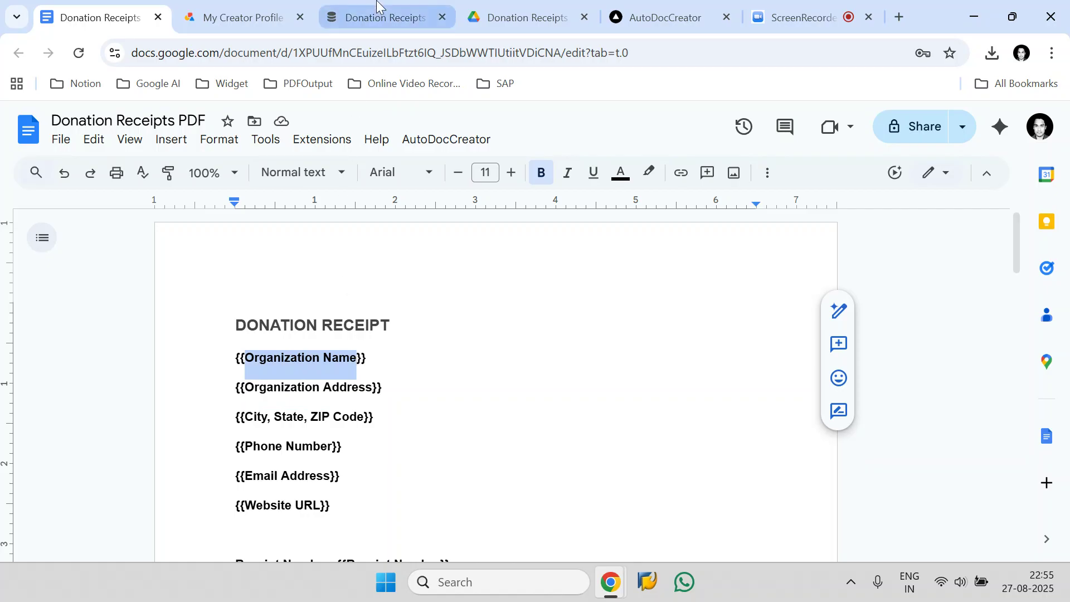
# - Switch to the Donation Receipts Database in Notion and review records #1001, #1002 and #1003
pyautogui.click(383, 18)
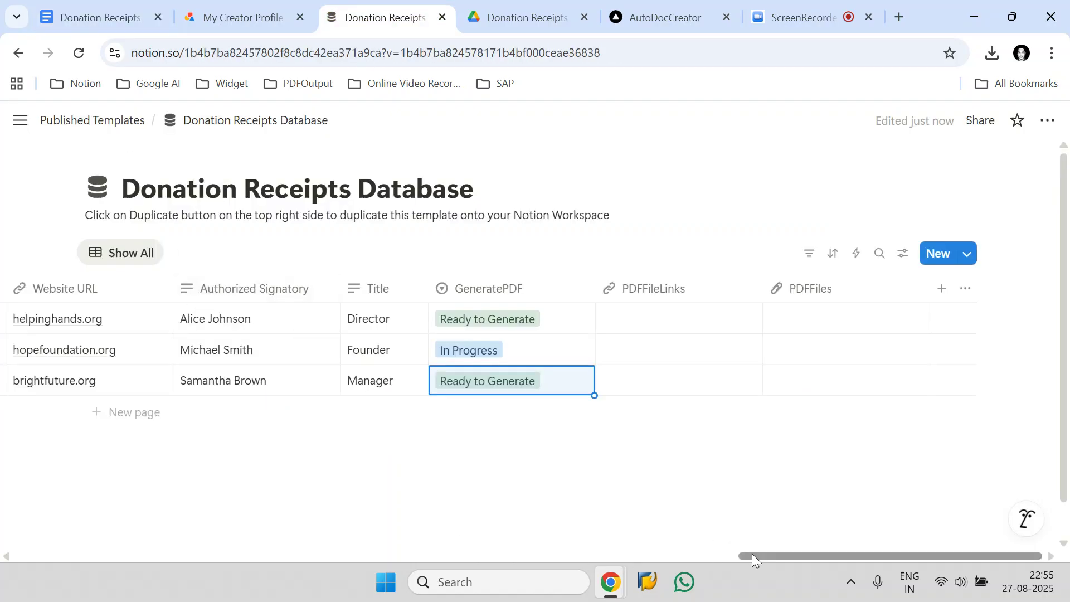
pyautogui.moveTo(751, 555); pyautogui.dragTo(6, 550)
pyautogui.click(66, 318)
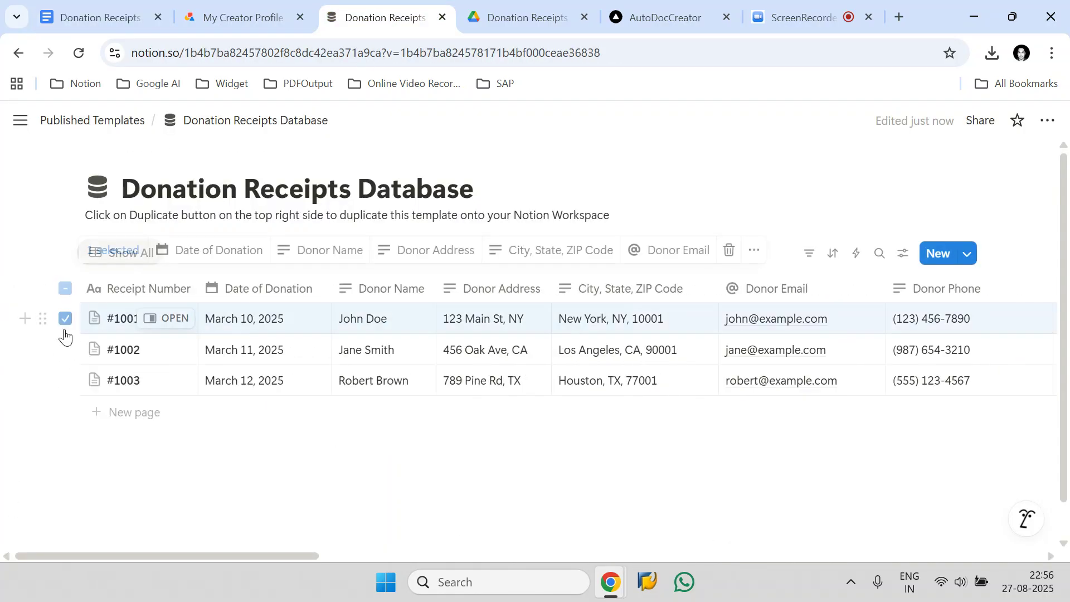
pyautogui.click(65, 349)
pyautogui.click(65, 381)
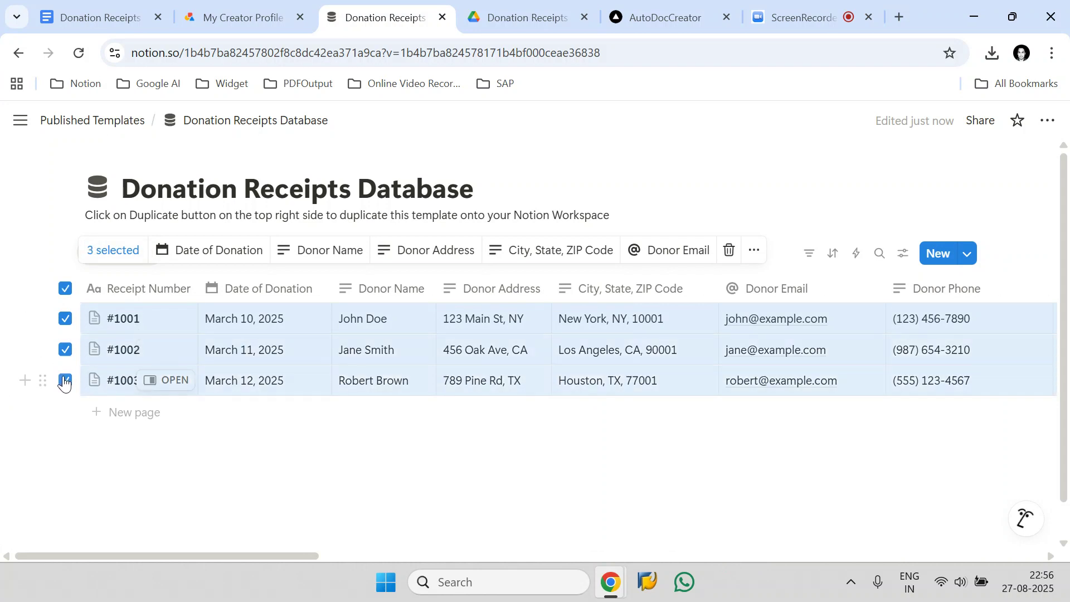
pyautogui.click(112, 430)
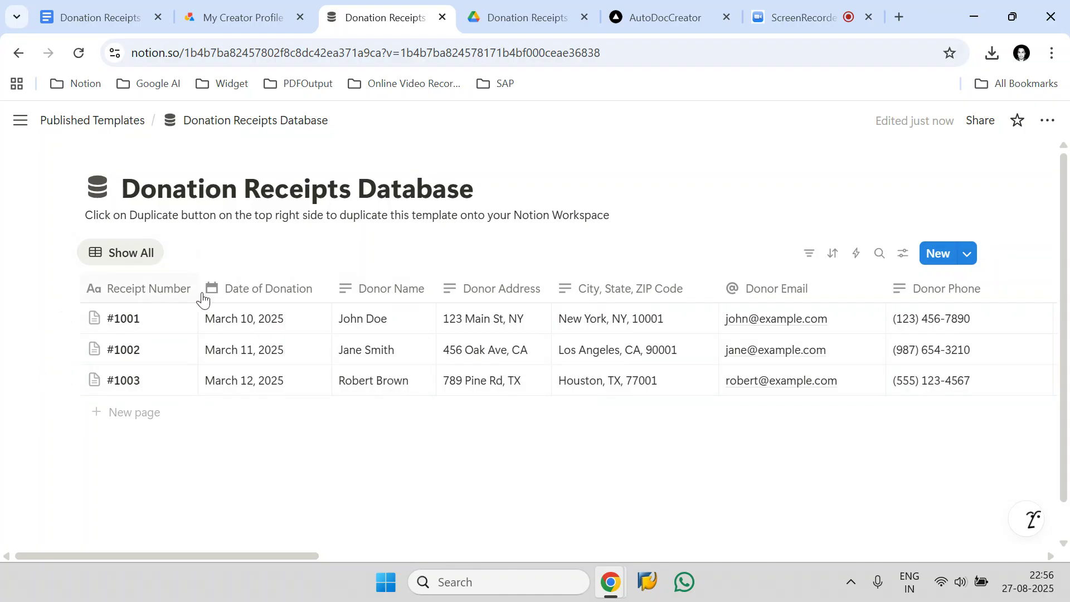
# - Compare the Receipt Number and Date of Donation placeholders in the Google Docs template with the matching Notion database columns
pyautogui.click(132, 15)
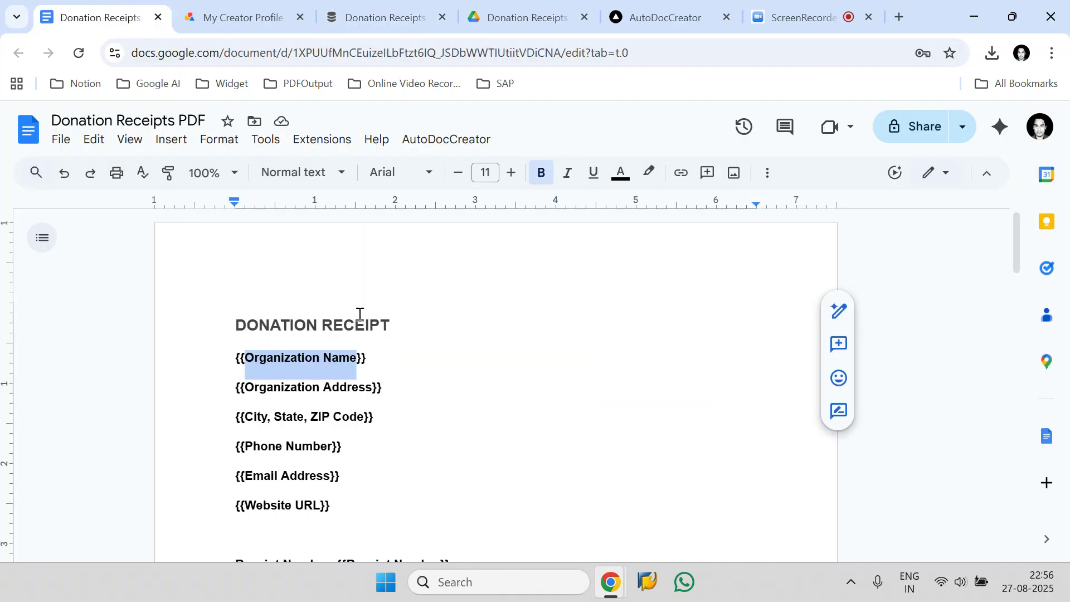
pyautogui.scroll(-3, 359, 313)
pyautogui.moveTo(346, 396); pyautogui.dragTo(434, 402)
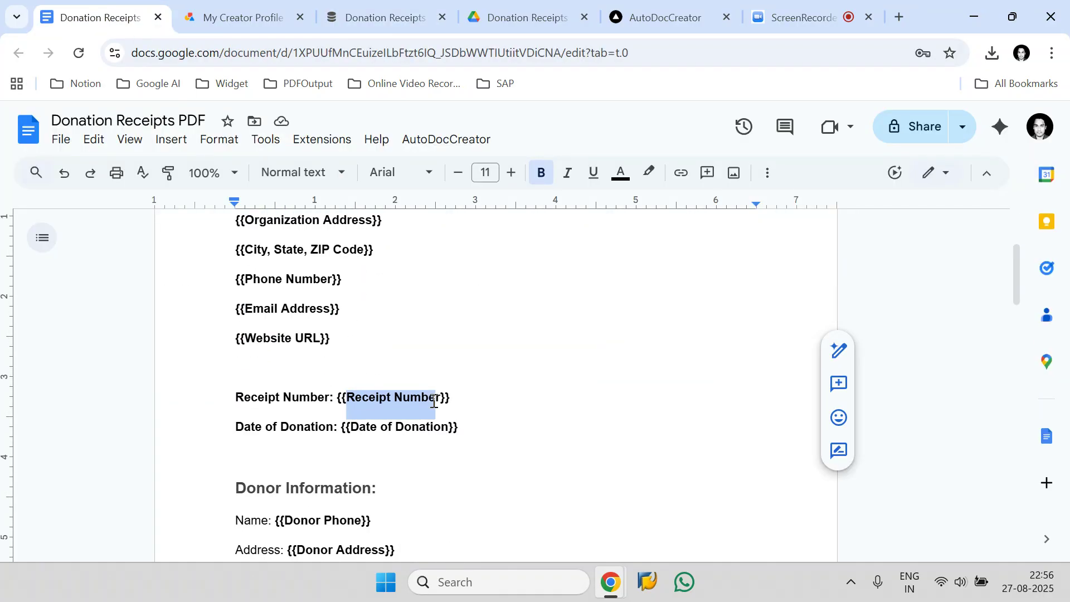
pyautogui.moveTo(351, 427); pyautogui.dragTo(453, 429)
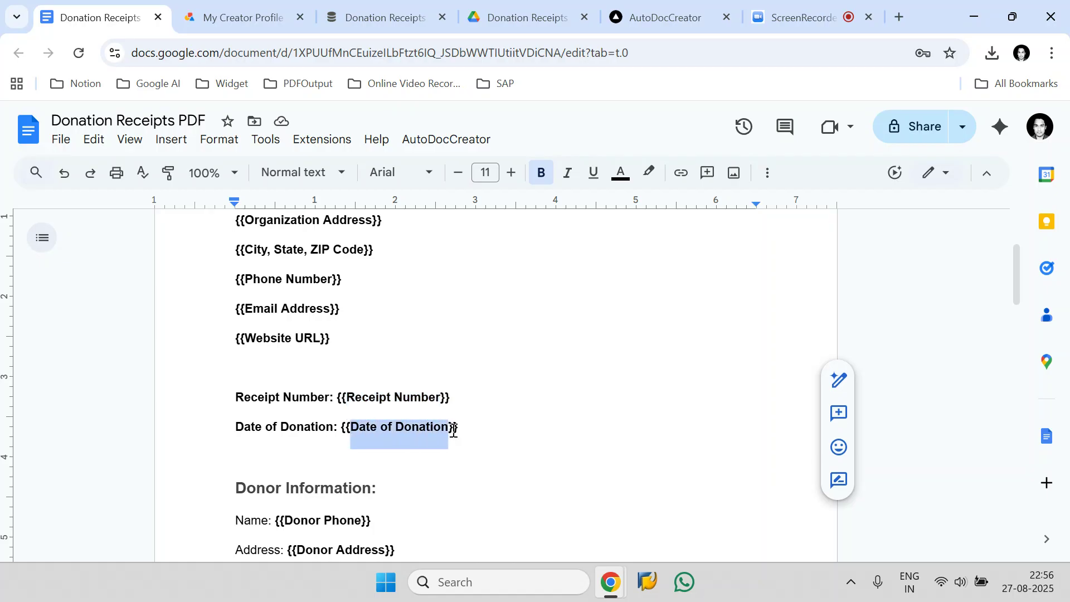
pyautogui.click(352, 7)
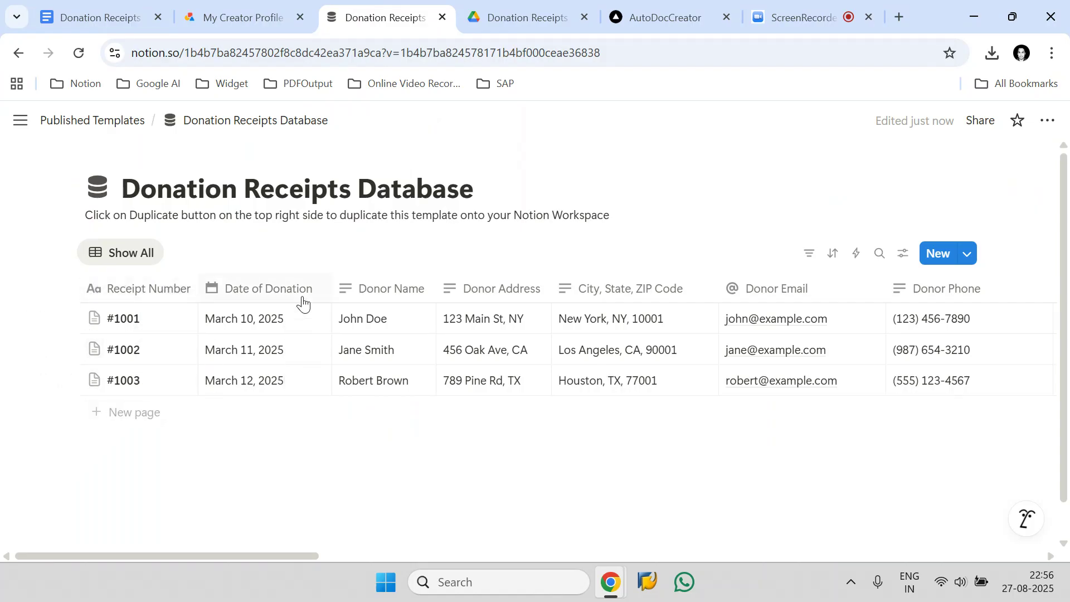
pyautogui.click(142, 12)
pyautogui.moveTo(450, 397); pyautogui.dragTo(339, 399)
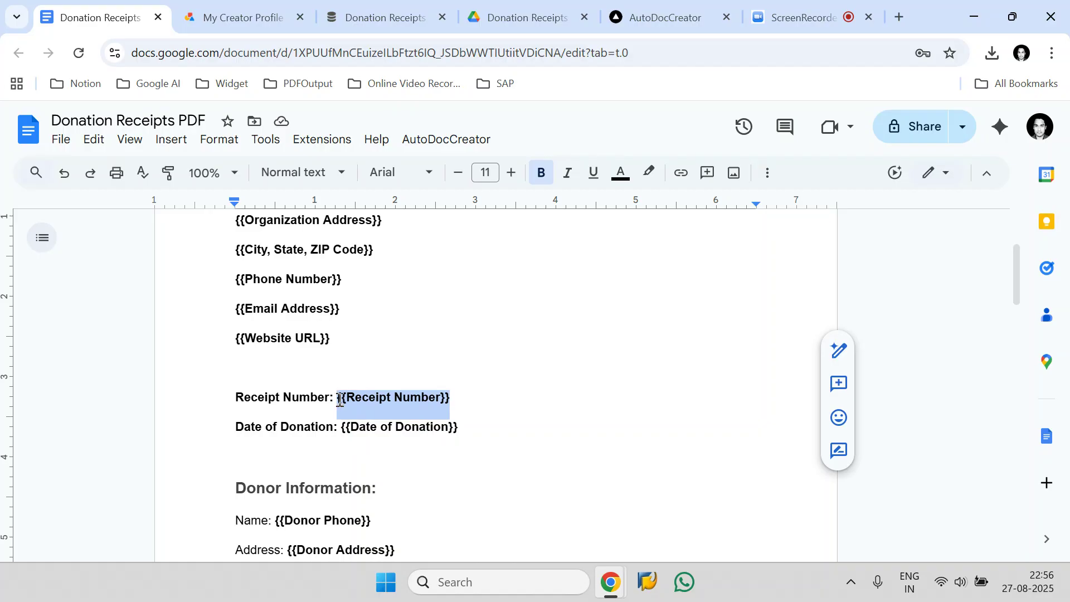
pyautogui.scroll(1, 346, 394)
pyautogui.scroll(1, 346, 390)
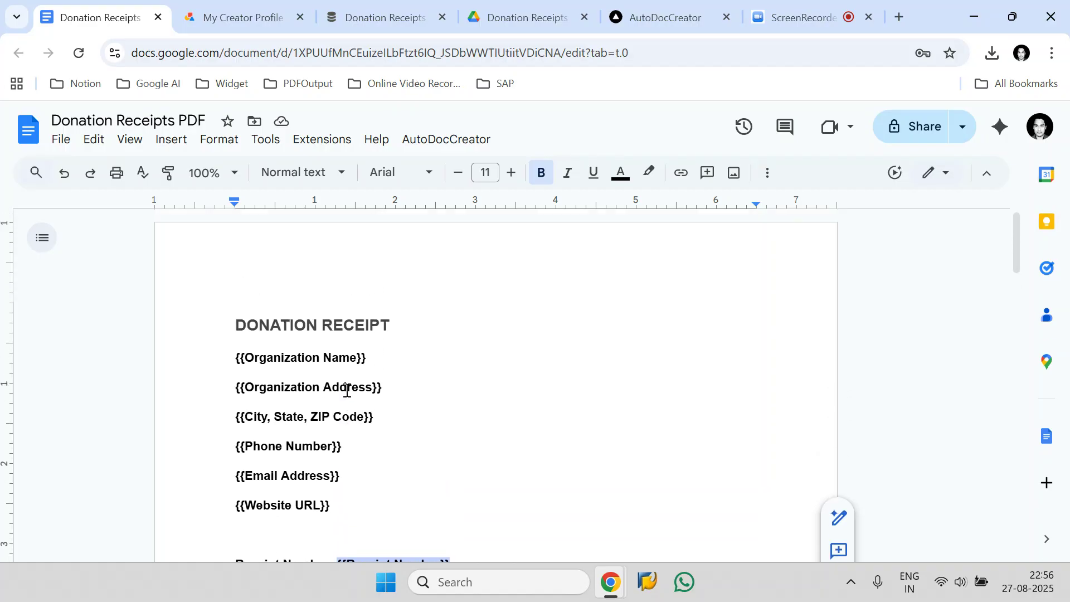
# - Check the GeneratePDF, PDFFileLinks and PDFFiles columns in the Notion database for the two records marked Ready to Generate
pyautogui.click(405, 25)
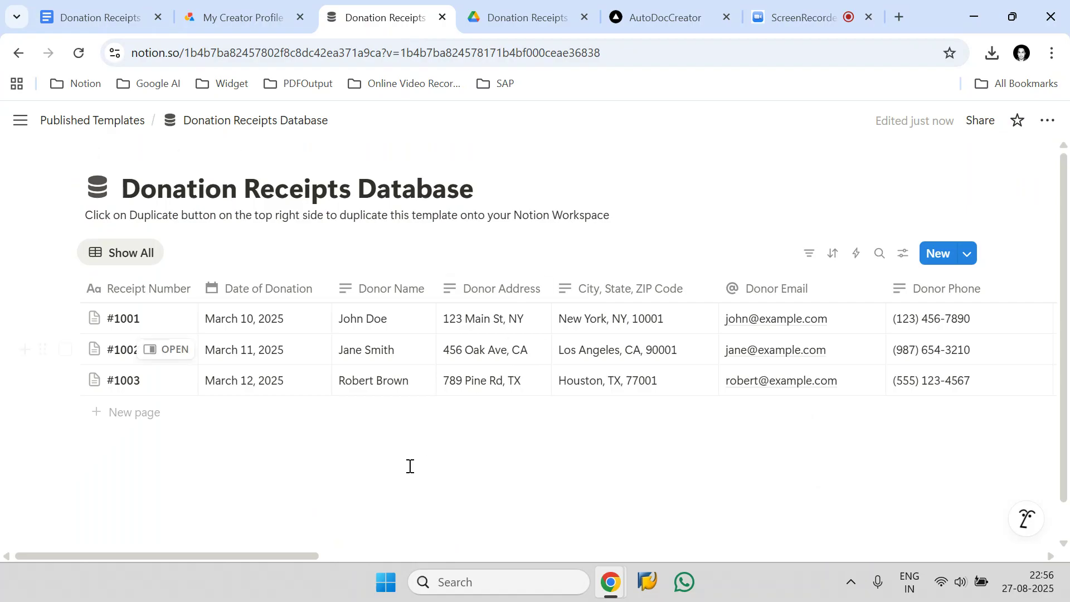
pyautogui.moveTo(295, 549); pyautogui.dragTo(992, 493)
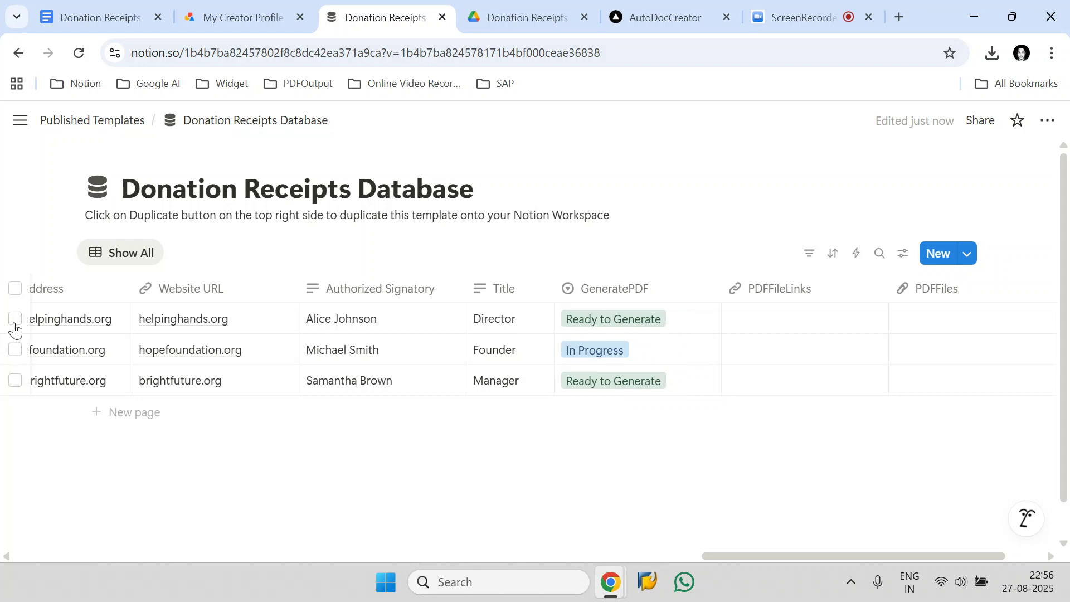
pyautogui.click(15, 320)
pyautogui.click(16, 380)
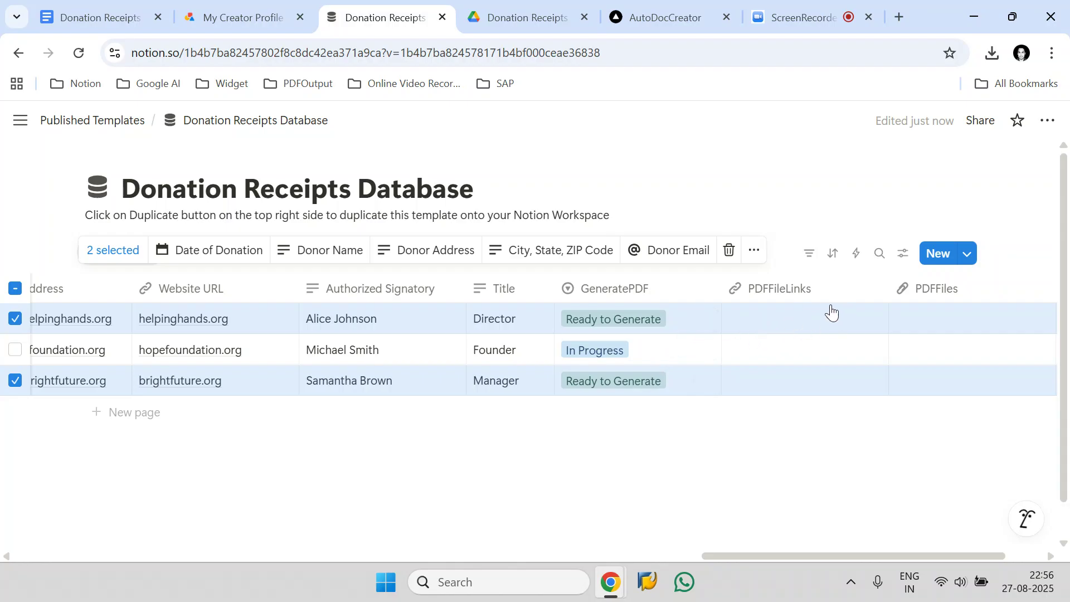
pyautogui.click(726, 451)
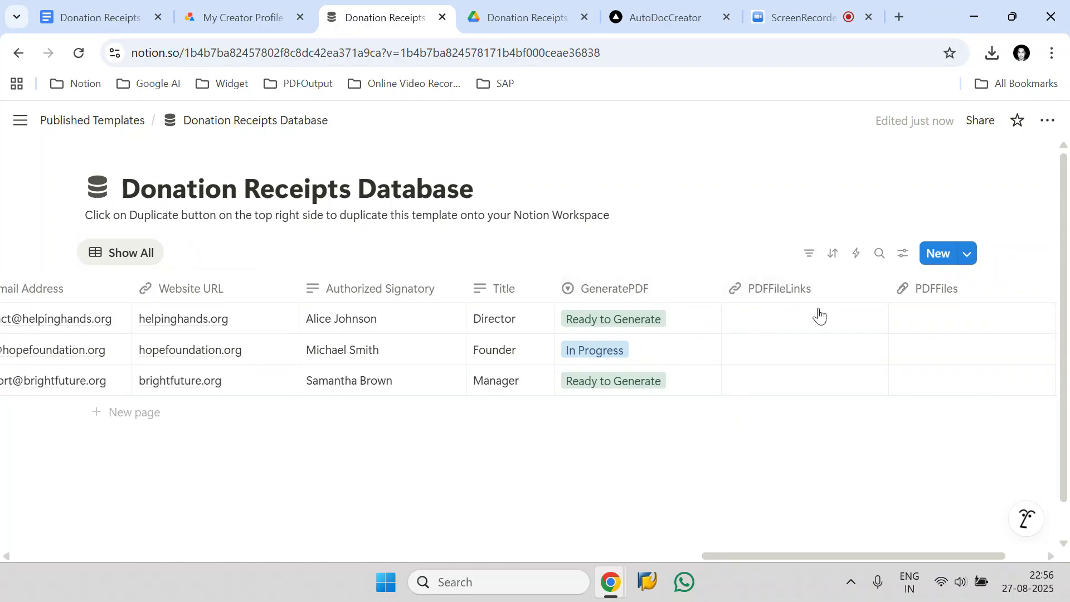
# - Look at the contents of the Donation Receipts folder in Google Drive and return to the Google Docs template
pyautogui.click(138, 11)
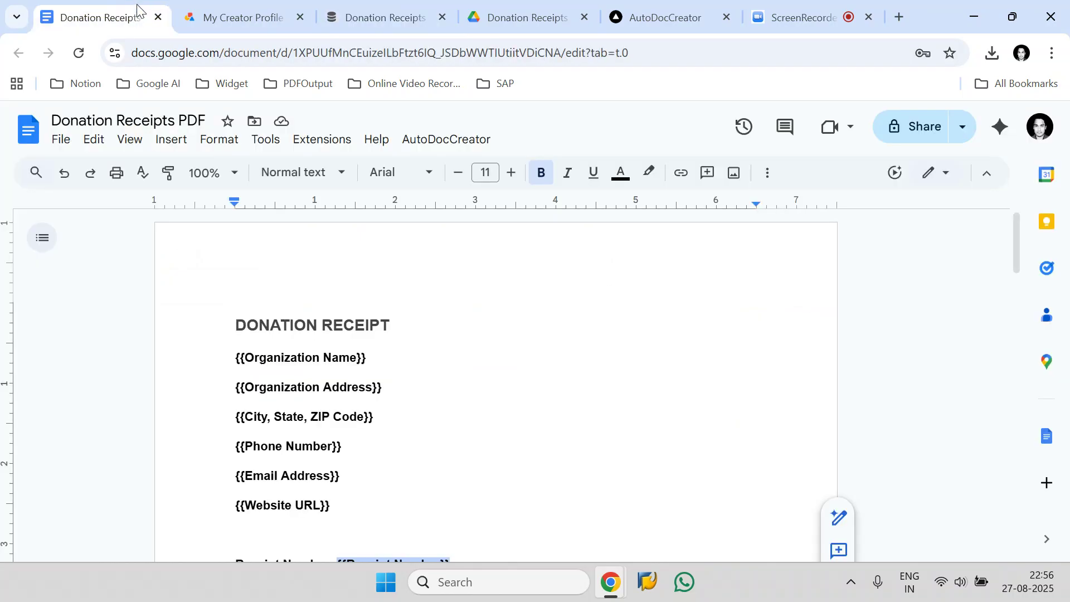
pyautogui.click(495, 7)
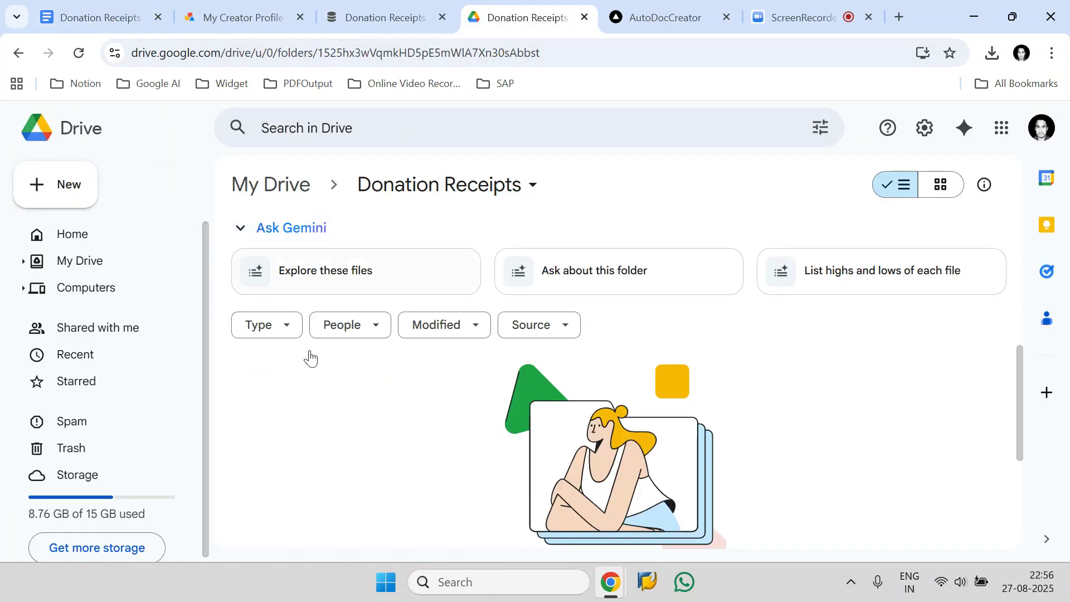
pyautogui.click(150, 12)
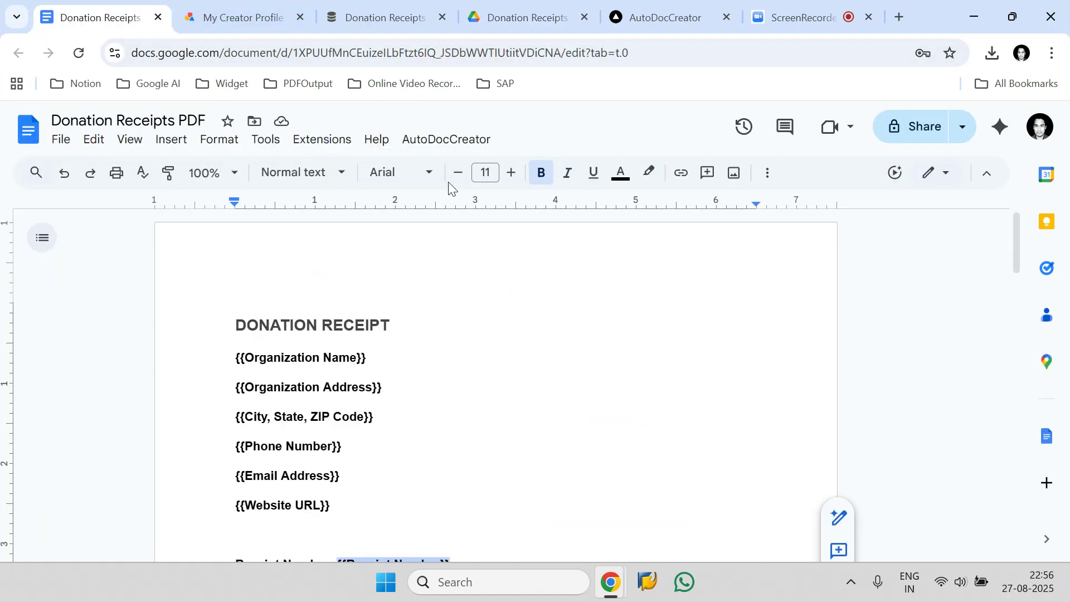
# - Set the AutoDocCreator automation schedule to Run Once and save it
pyautogui.click(459, 144)
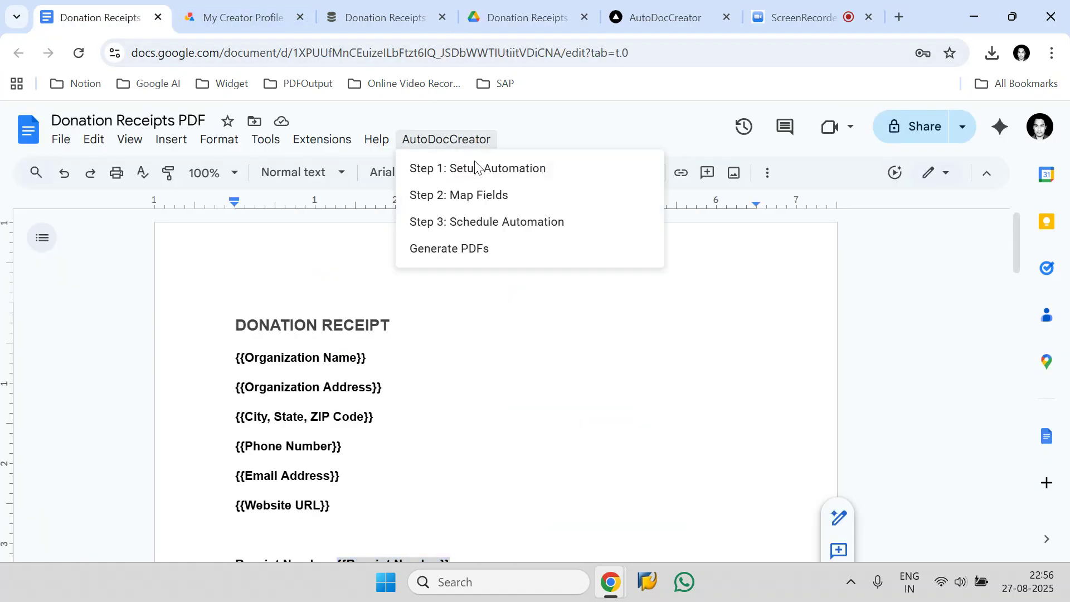
pyautogui.click(584, 224)
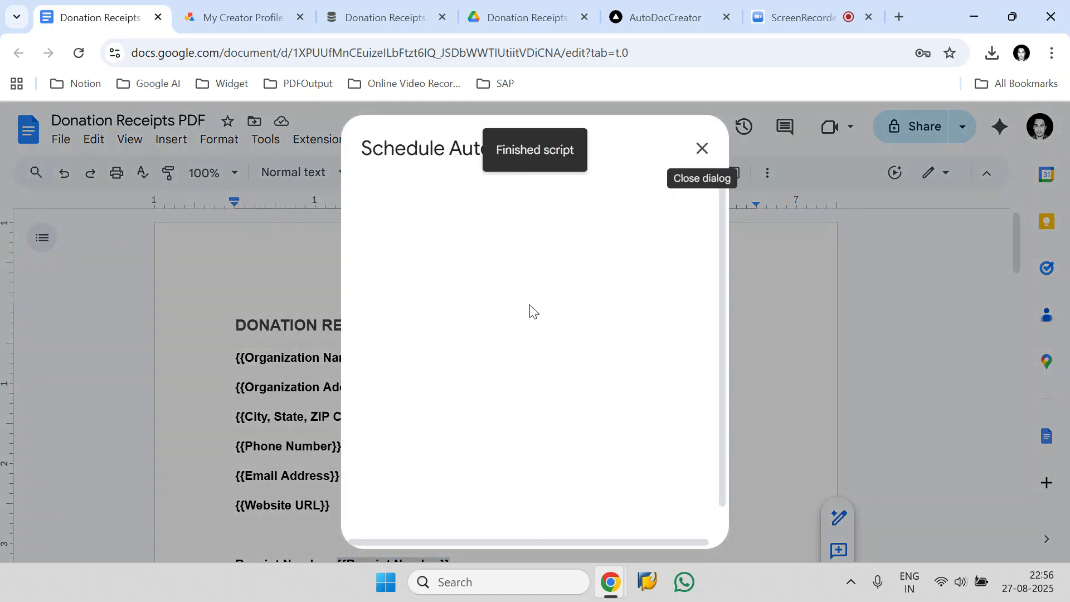
pyautogui.scroll(-3, 520, 263)
pyautogui.scroll(3, 497, 284)
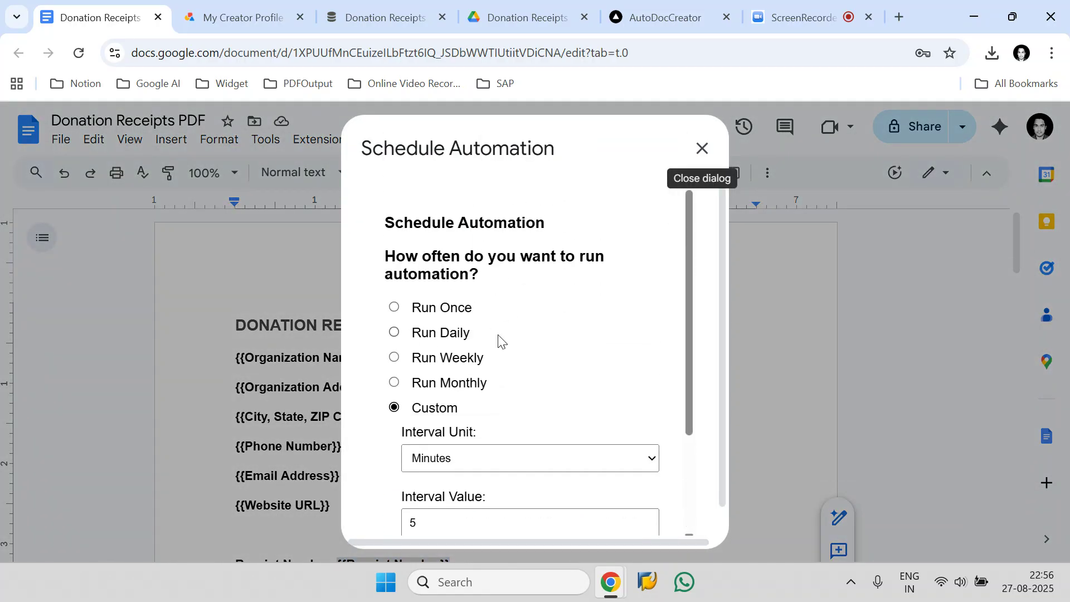
pyautogui.scroll(-3, 496, 348)
pyautogui.scroll(3, 438, 368)
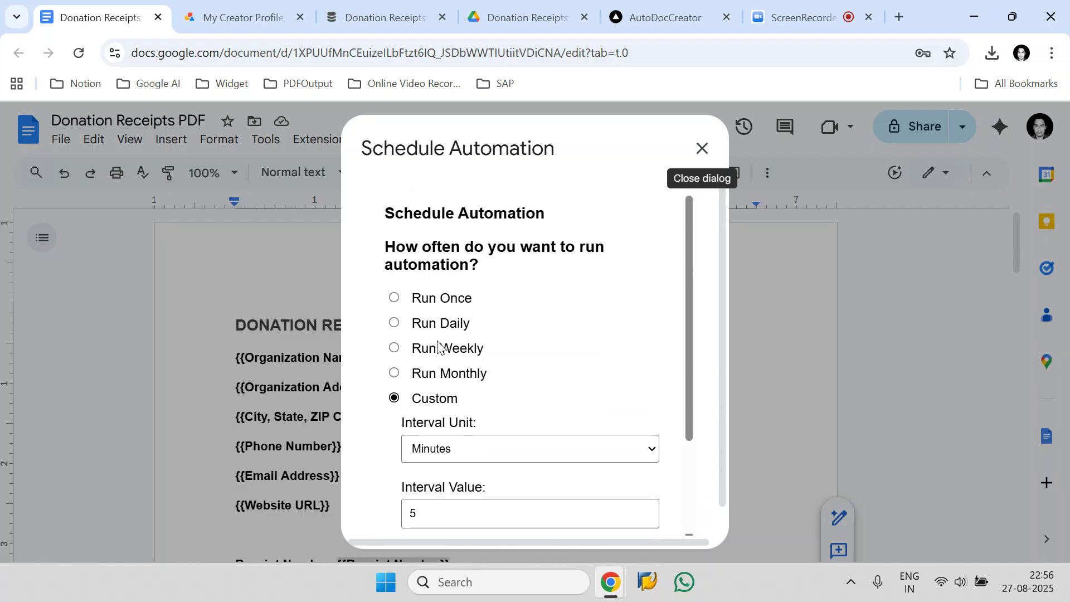
pyautogui.scroll(1, 438, 345)
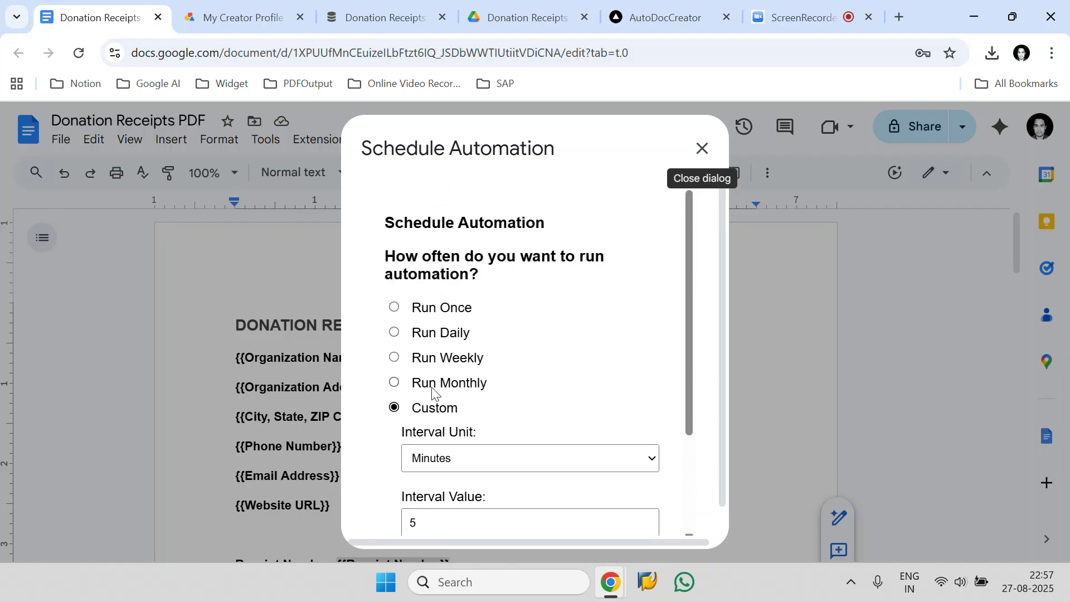
pyautogui.click(394, 307)
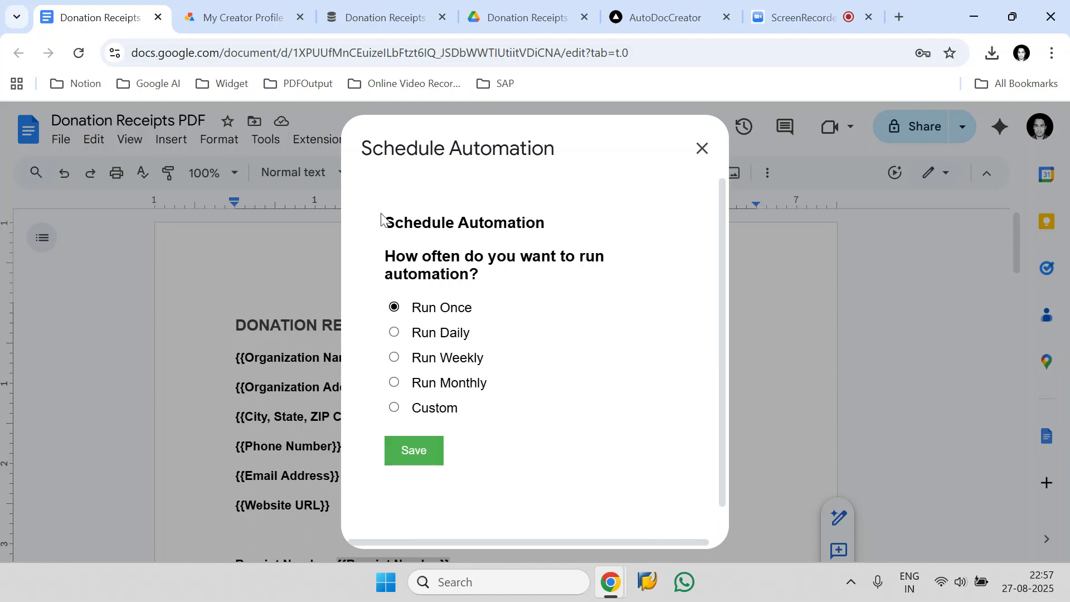
pyautogui.click(411, 447)
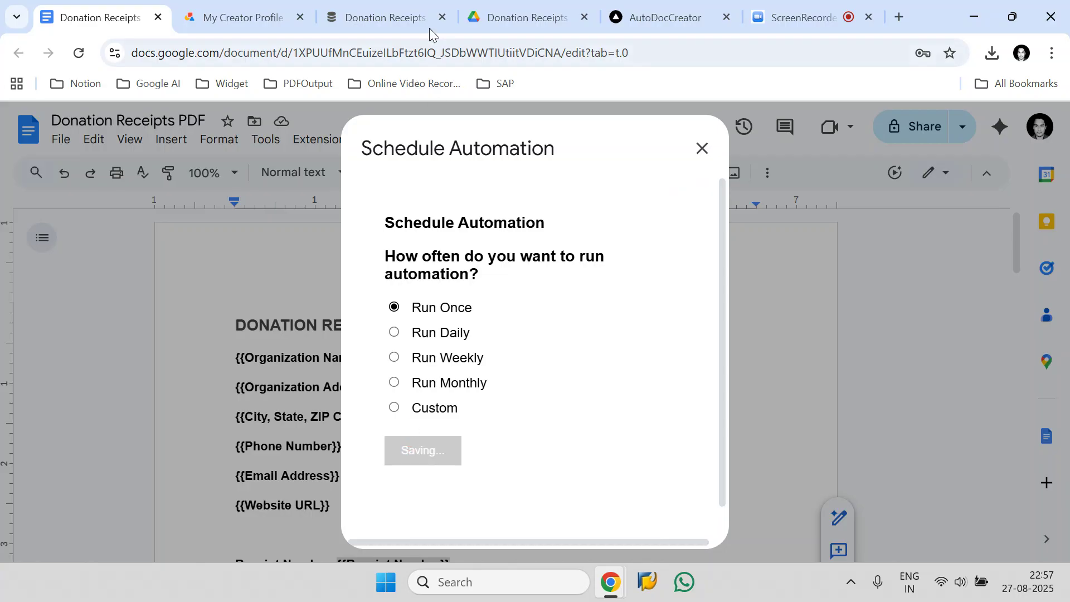
# - Monitor the first and third records' GeneratePDF status and PDF columns in Notion, checking the schedule's save progress in Google Docs
pyautogui.click(420, 13)
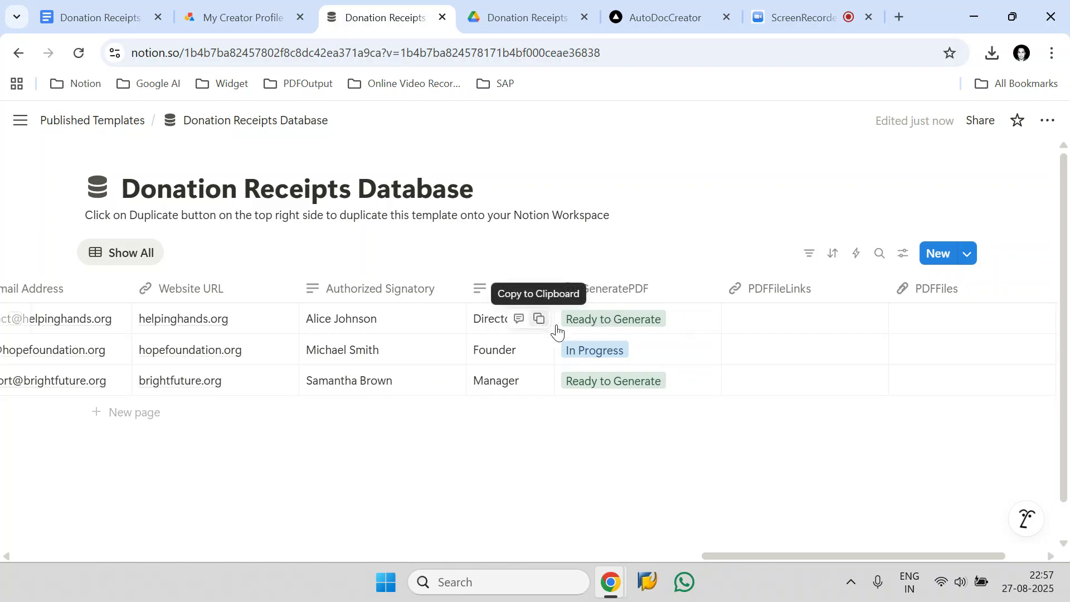
pyautogui.click(15, 319)
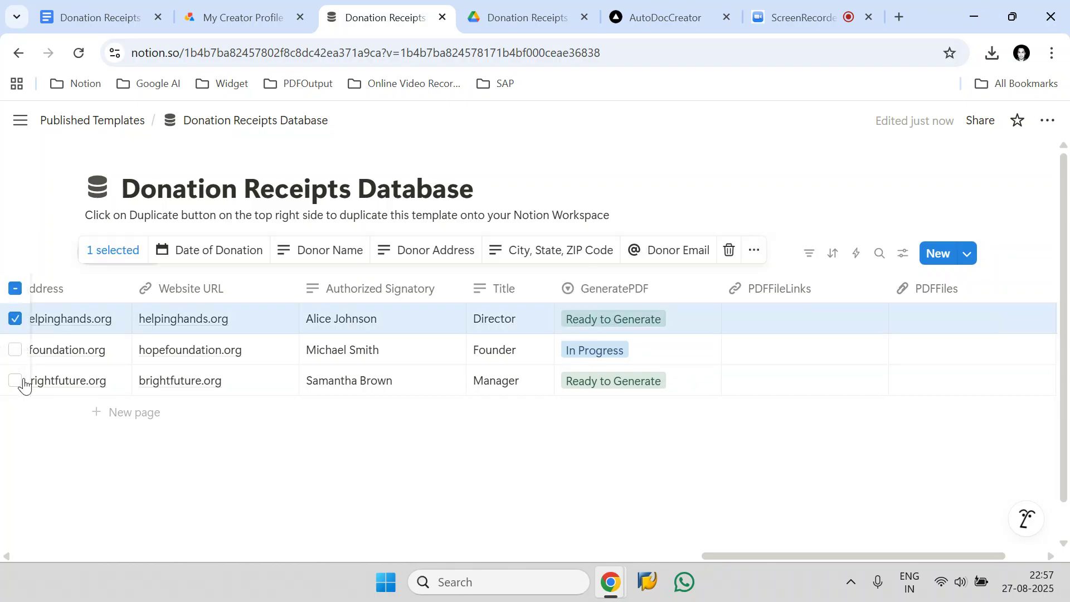
pyautogui.click(15, 382)
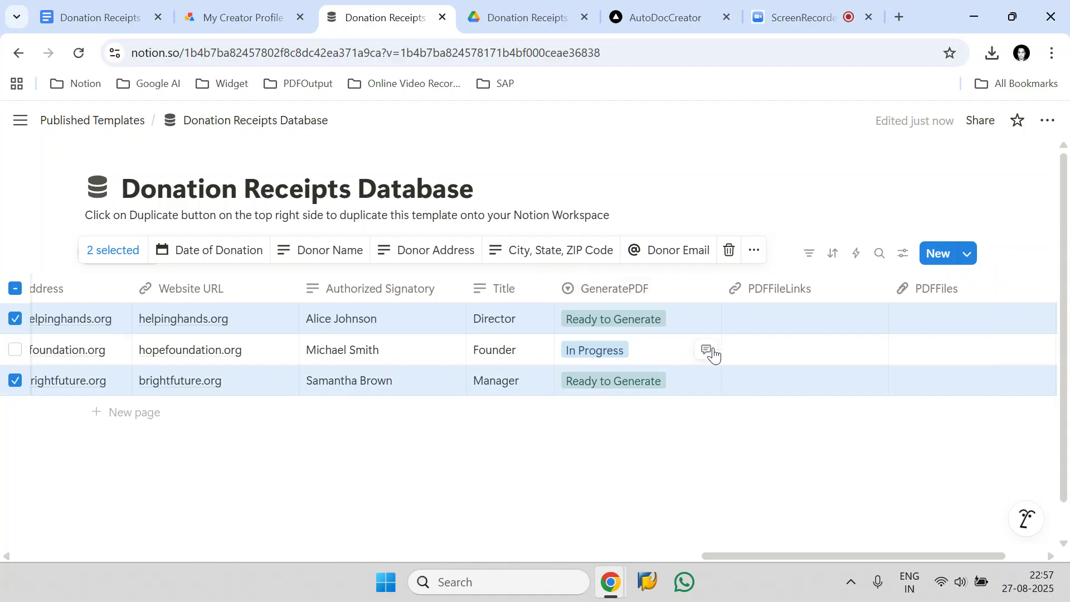
pyautogui.moveTo(644, 323); pyautogui.dragTo(678, 363)
pyautogui.click(134, 7)
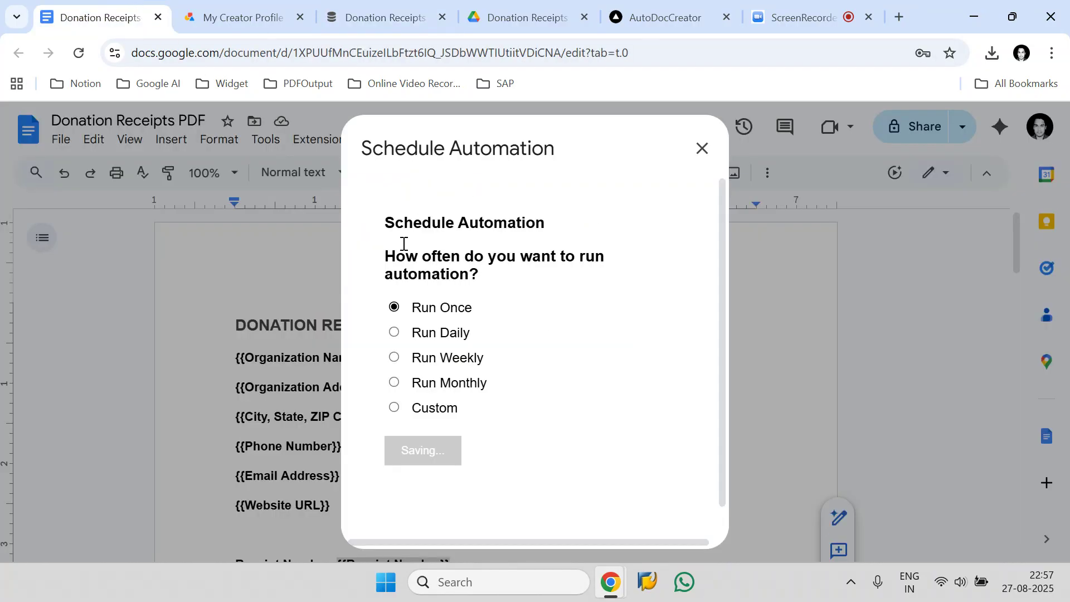
pyautogui.click(383, 17)
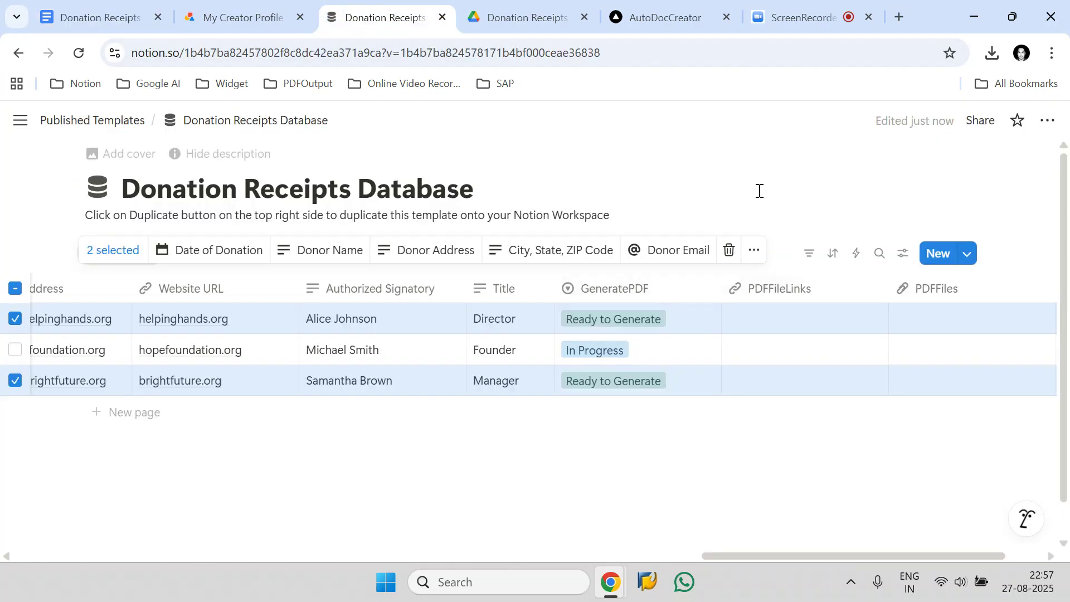
pyautogui.press('Escape')
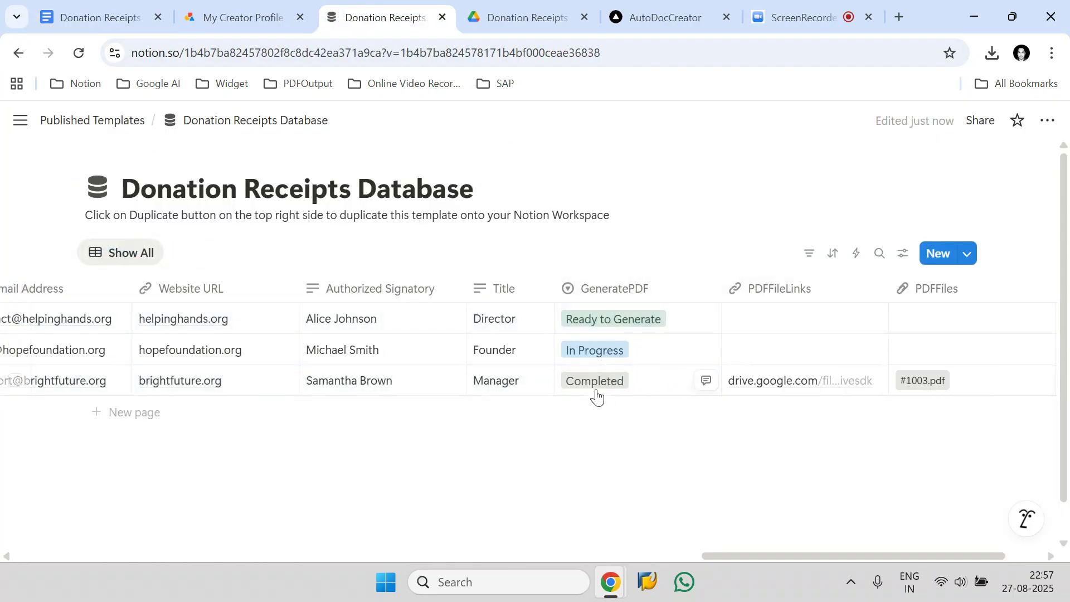
# - Open the third record's generated PDF from its PDFFileLinks entry and review the organization, donor and donation details
pyautogui.click(15, 381)
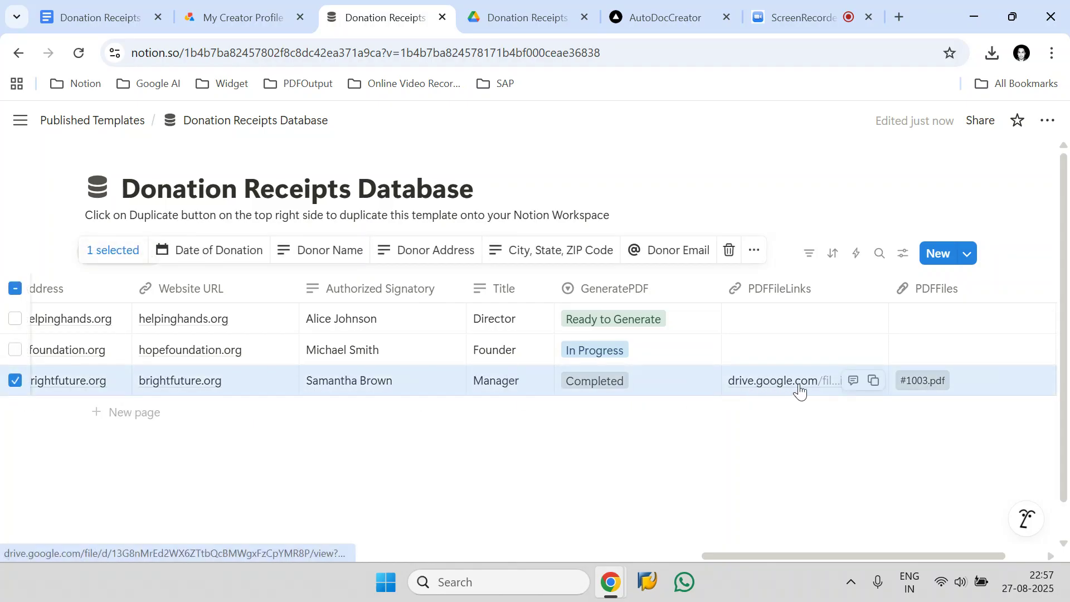
pyautogui.click(855, 437)
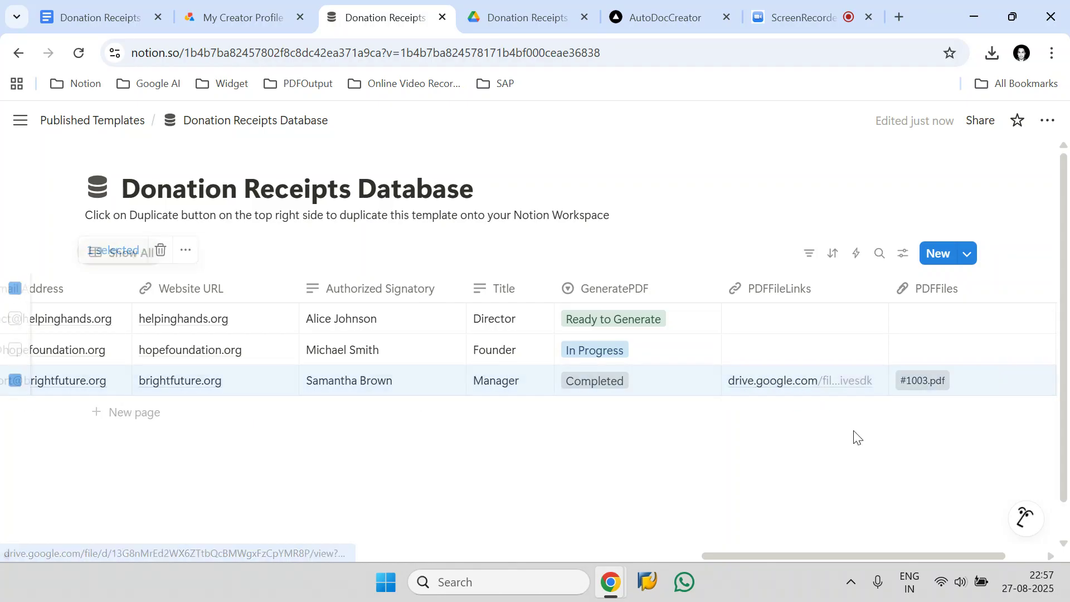
pyautogui.click(794, 385)
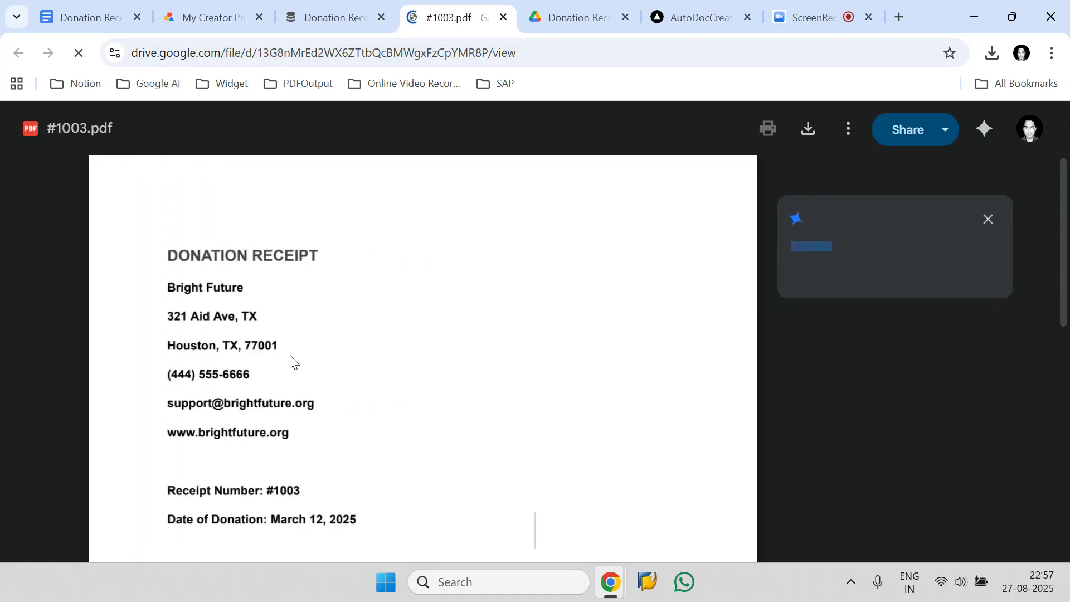
pyautogui.moveTo(248, 287); pyautogui.dragTo(262, 316)
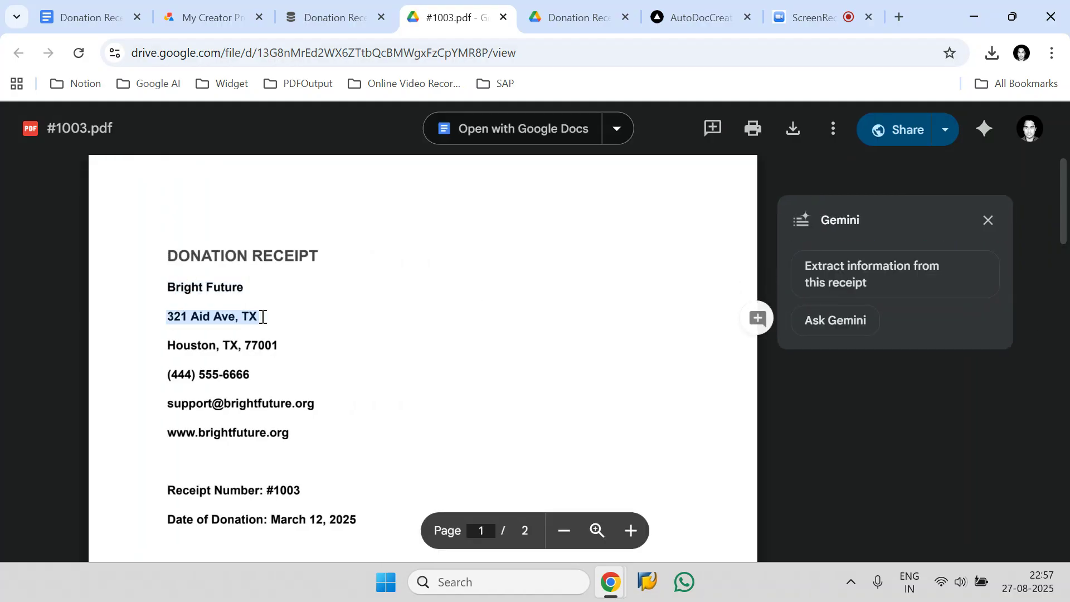
pyautogui.scroll(-6, 253, 342)
pyautogui.scroll(-5, 252, 350)
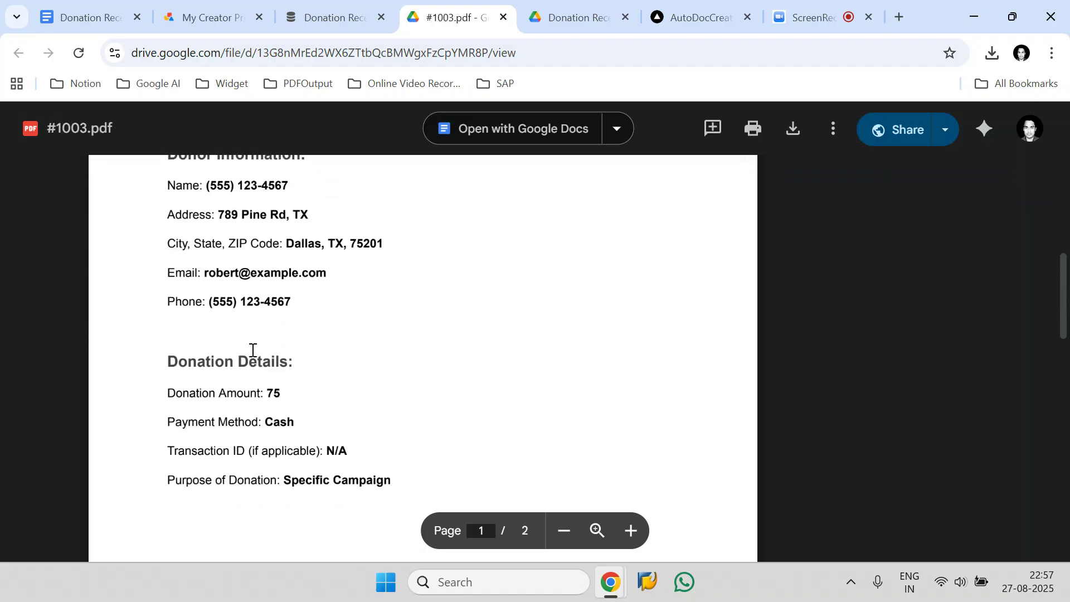
pyautogui.scroll(10, 253, 350)
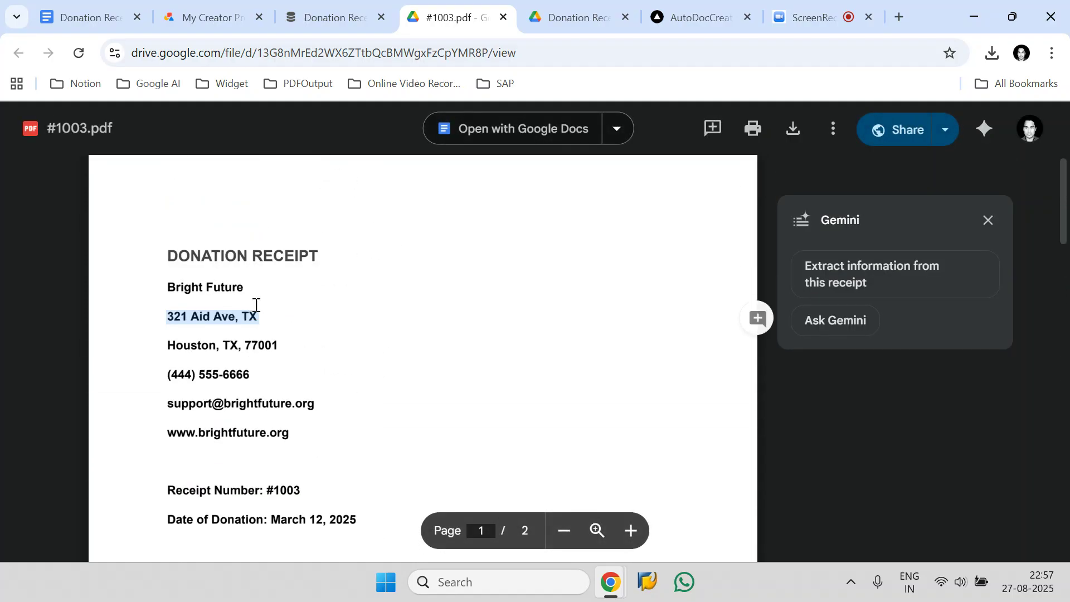
# - View the first record's generated PDF from the Notion database and close both receipt PDFs
pyautogui.click(326, 17)
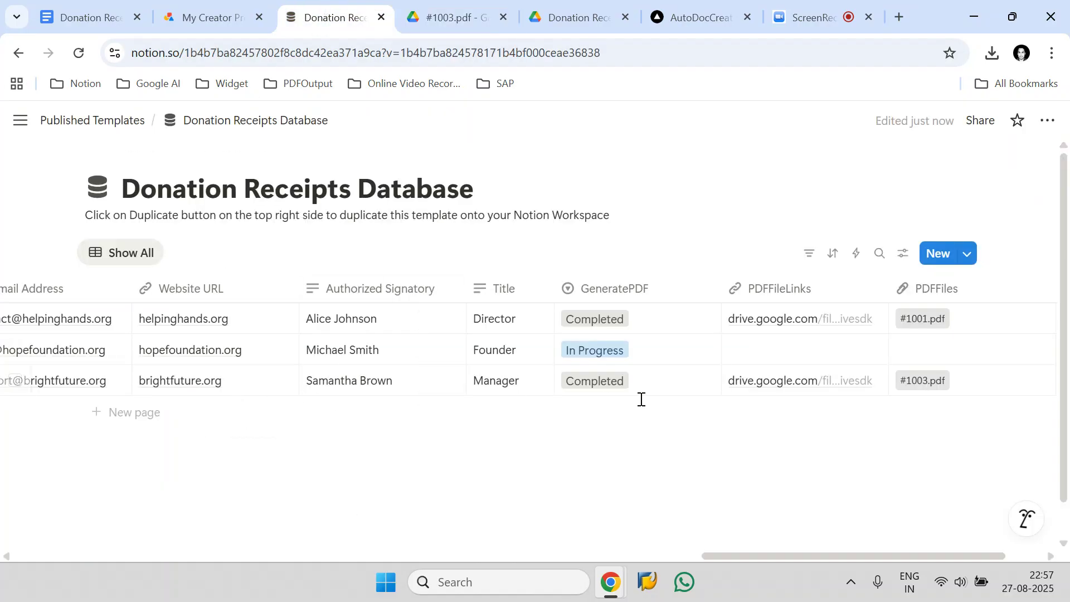
pyautogui.click(15, 318)
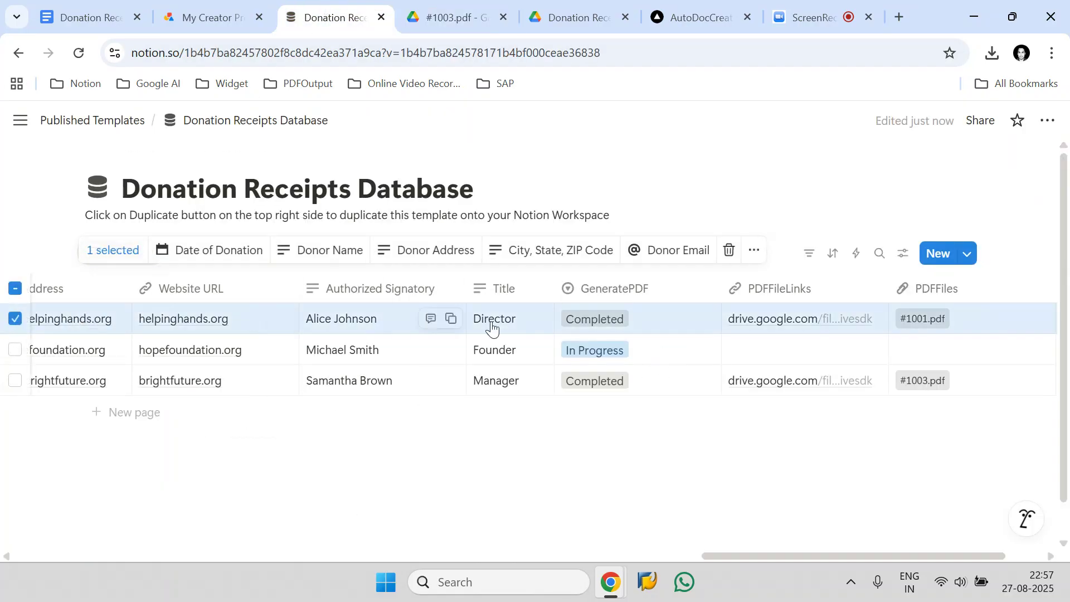
pyautogui.click(806, 321)
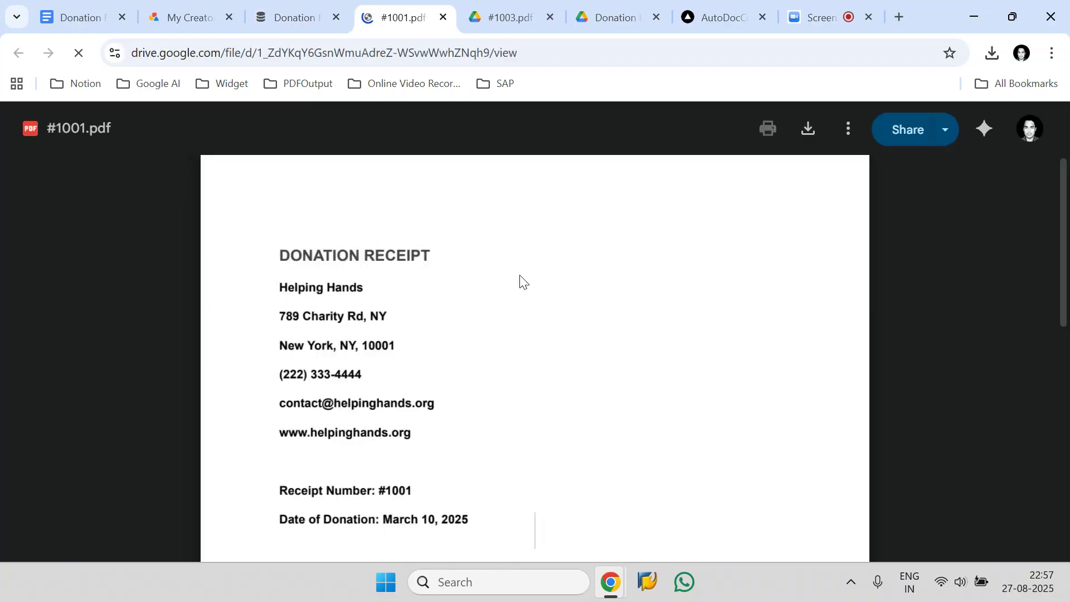
pyautogui.click(497, 15)
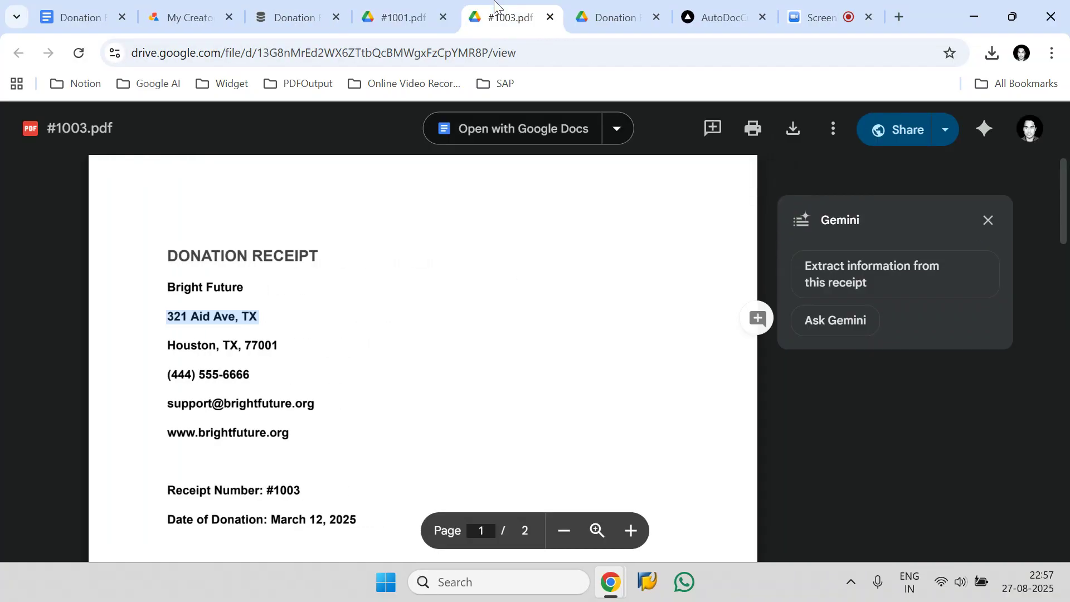
pyautogui.click(422, 4)
pyautogui.click(468, 17)
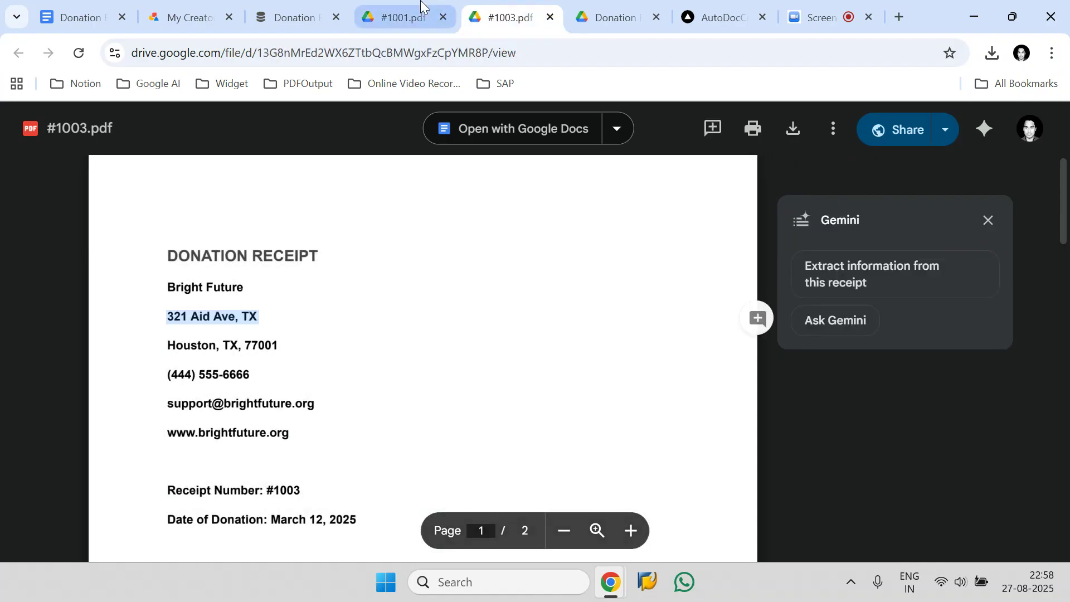
pyautogui.click(451, 20)
pyautogui.click(446, 20)
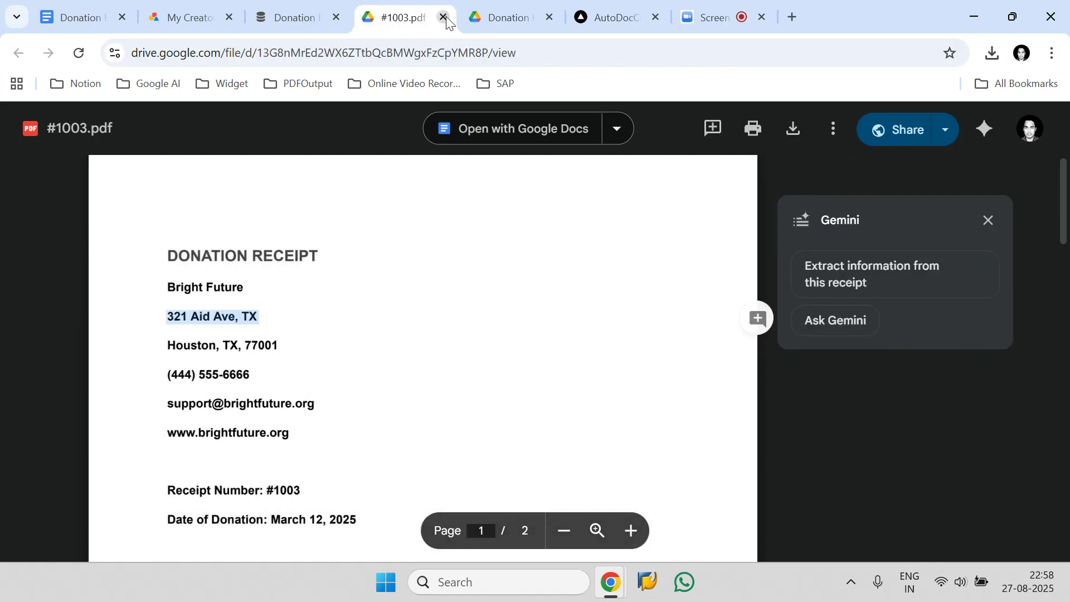
pyautogui.click(446, 21)
# - Return to the Google Docs template, dismiss the schedule confirmation and close the remaining dialog
pyautogui.hotkey('ctrl', '1')
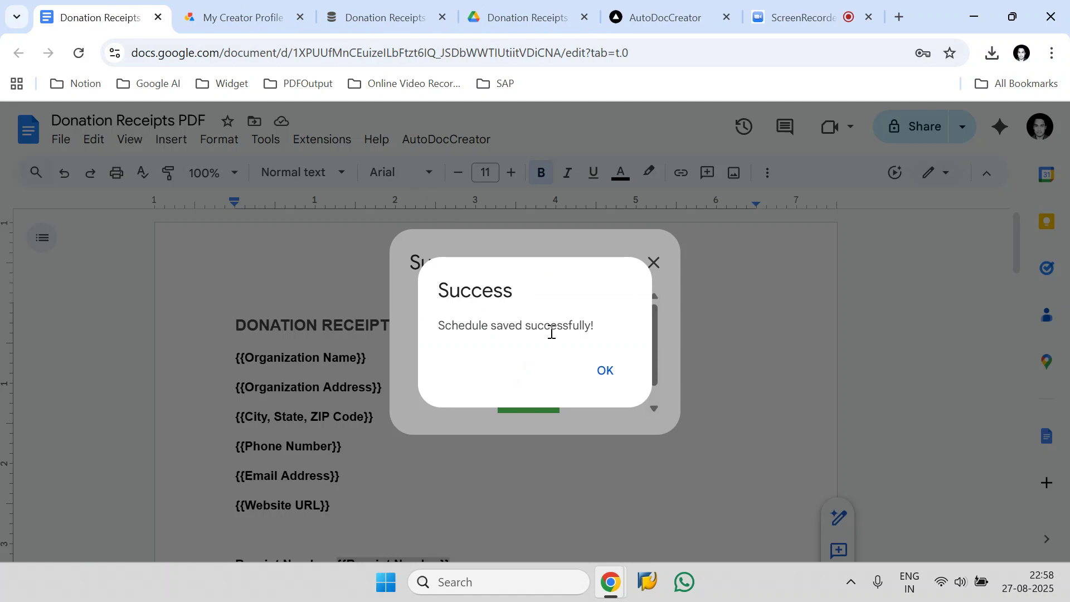
pyautogui.click(619, 385)
pyautogui.click(654, 262)
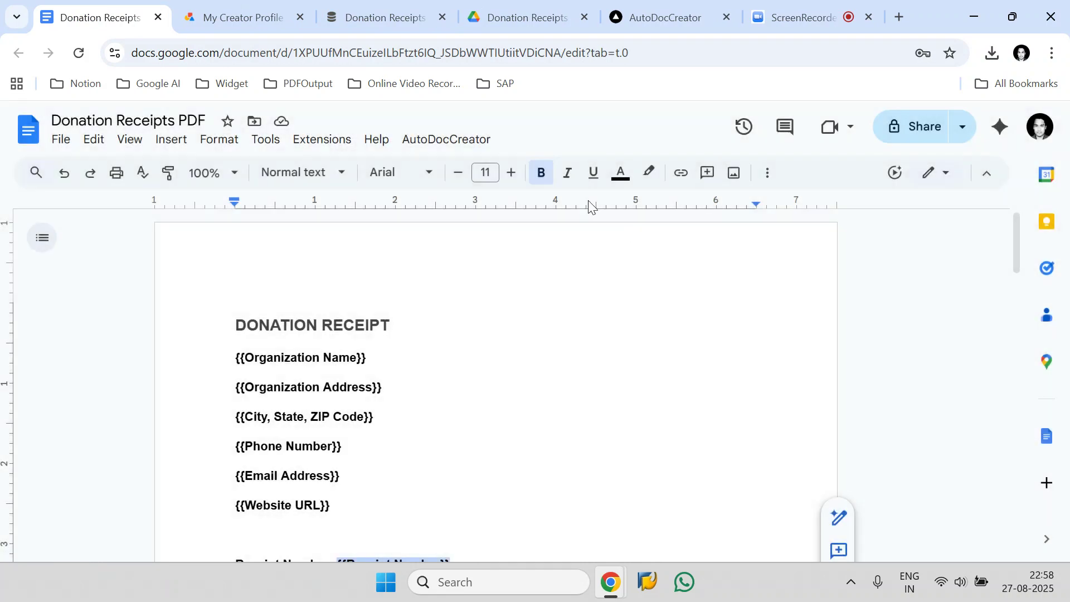
# - Examine the Custom interval settings in AutoDocCreator's automation schedule
pyautogui.click(488, 142)
pyautogui.click(592, 230)
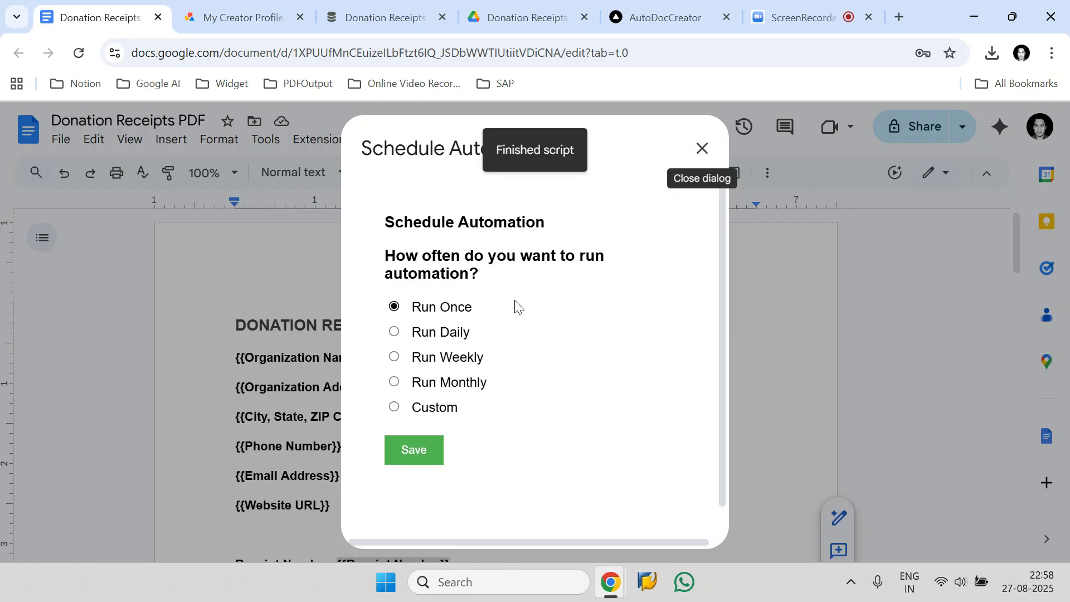
pyautogui.click(435, 381)
pyautogui.scroll(-1, 448, 384)
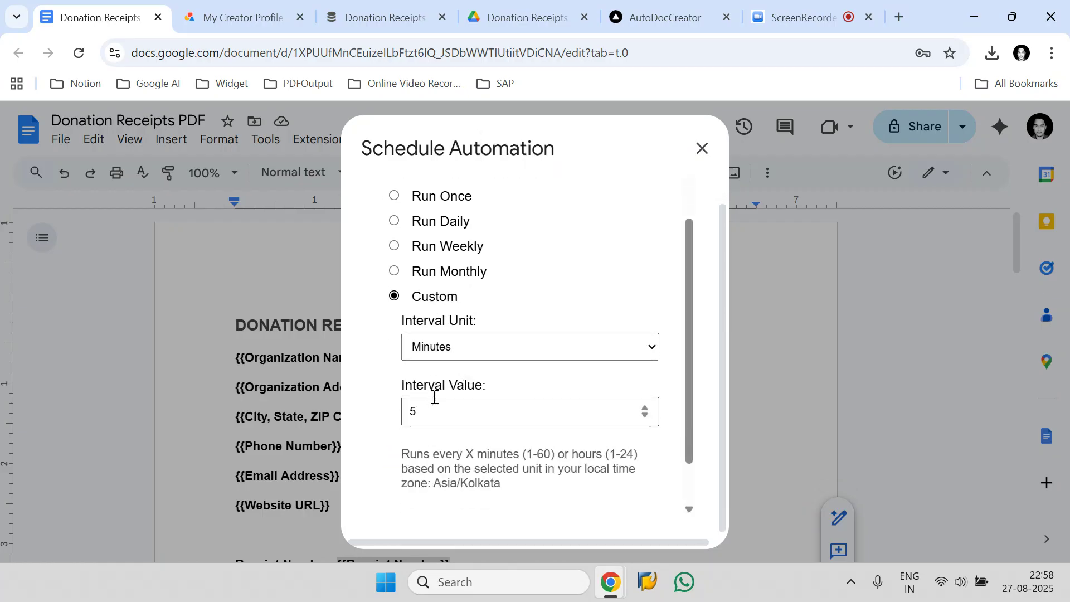
pyautogui.scroll(-1, 433, 399)
# - Switch to Notion, deselect the first record and set the second record's GeneratePDF to Ready to Generate
pyautogui.click(379, 18)
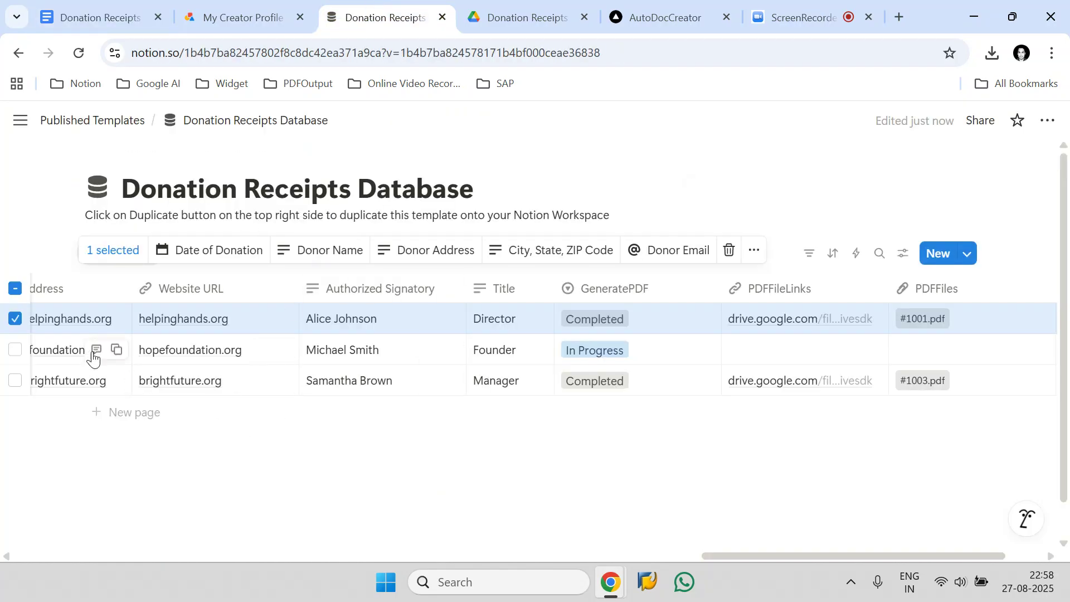
pyautogui.click(15, 318)
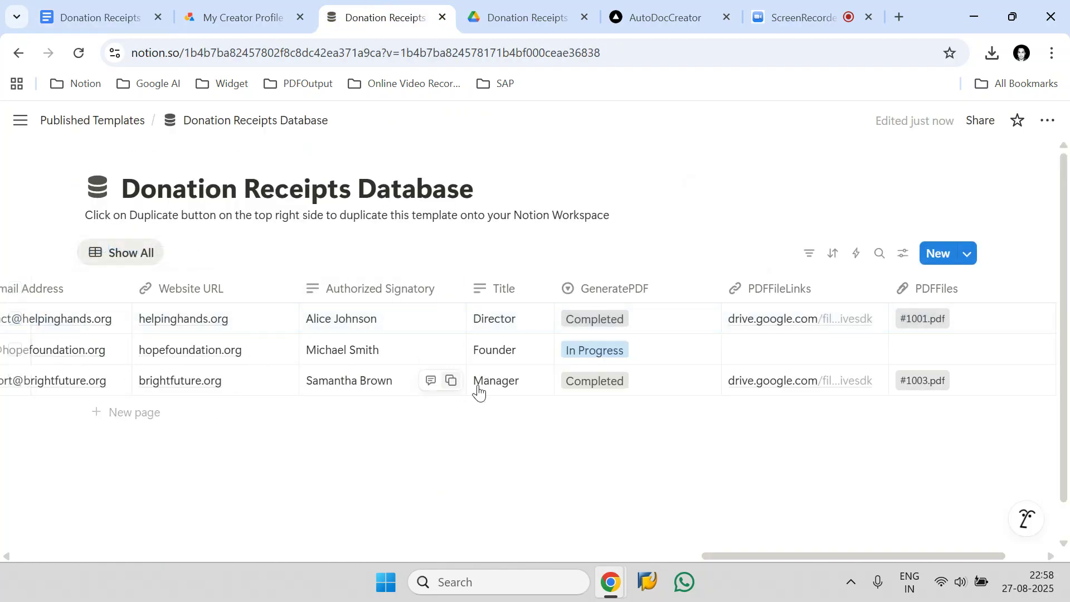
pyautogui.click(638, 322)
pyautogui.click(672, 265)
pyautogui.click(643, 351)
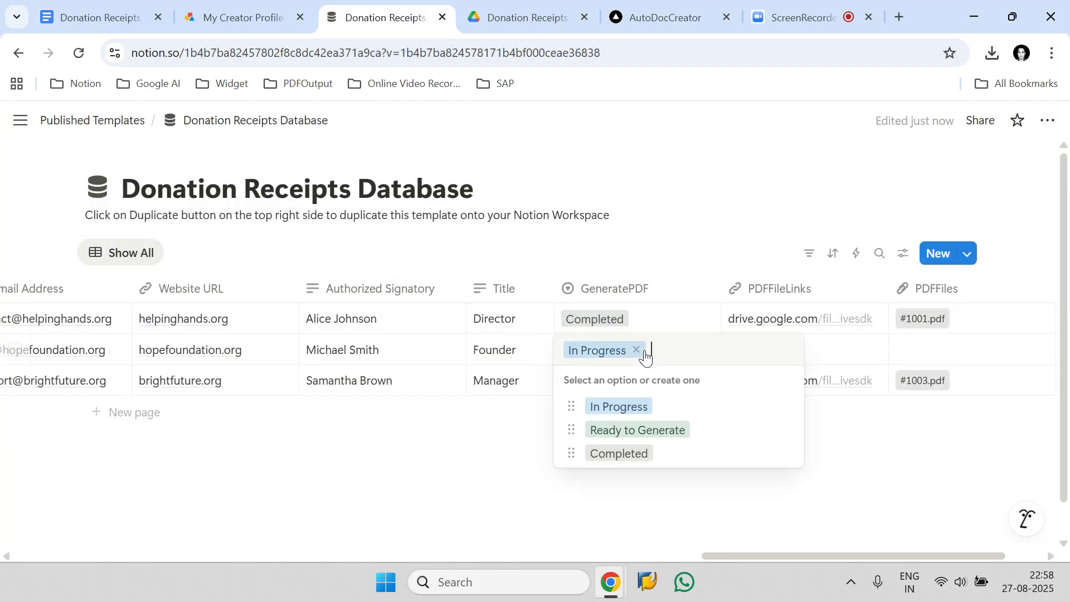
pyautogui.click(647, 430)
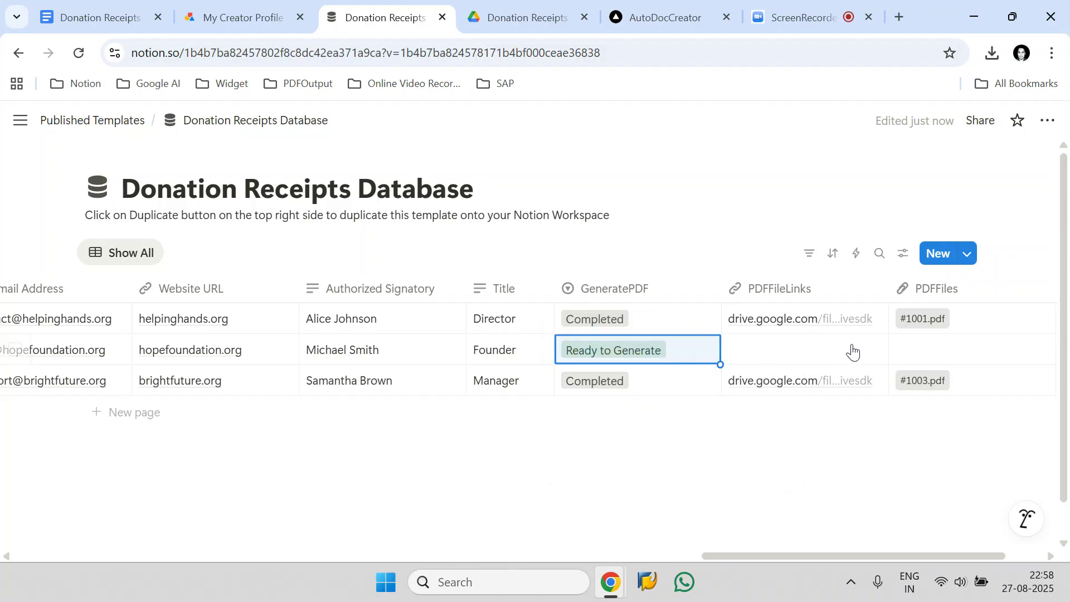
# - Return to the Google Docs template, close the schedule settings without saving and look over the receipt's placeholders
pyautogui.click(134, 15)
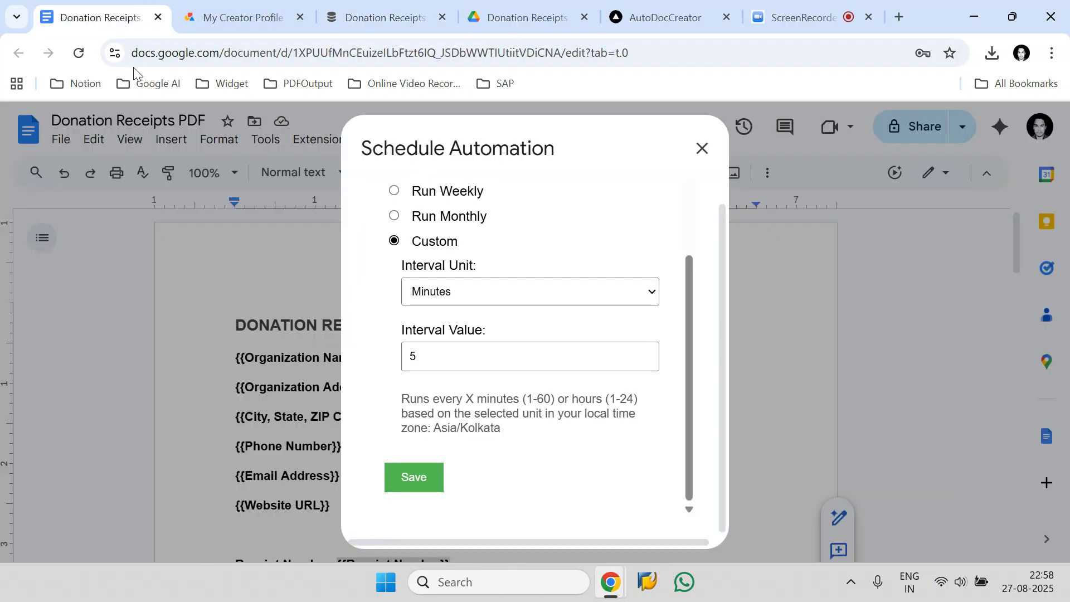
pyautogui.click(689, 159)
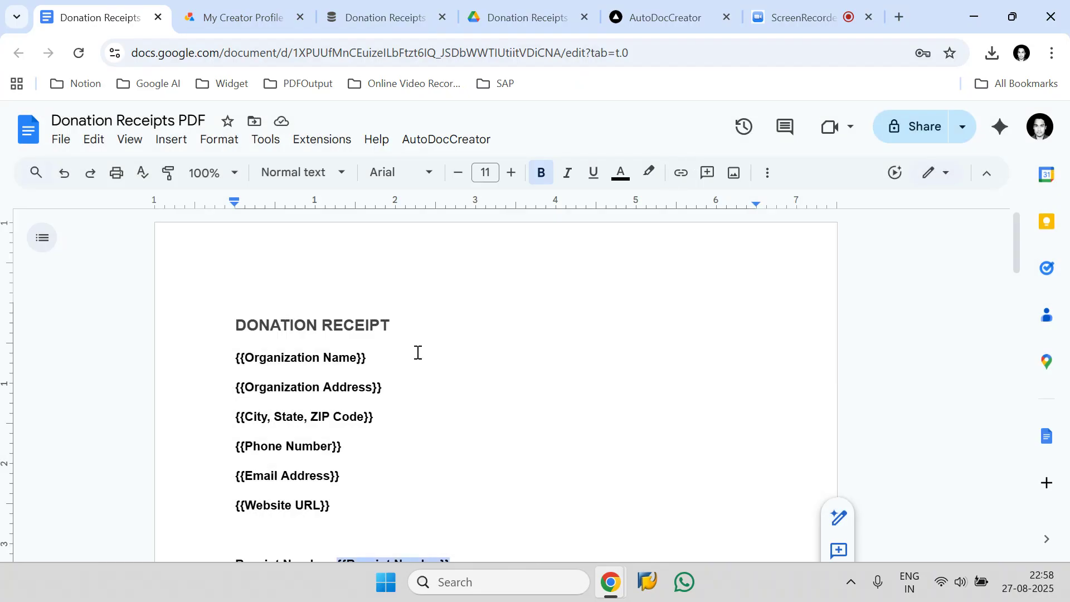
pyautogui.scroll(-10, 418, 352)
pyautogui.scroll(6, 403, 352)
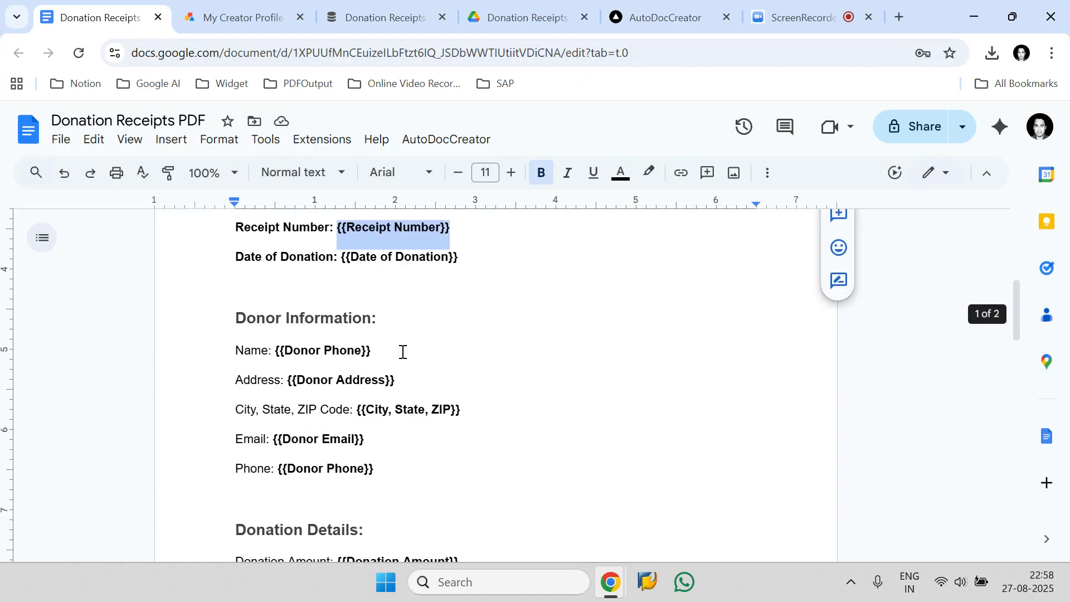
pyautogui.scroll(6, 403, 352)
# - Reopen AutoDocCreator's schedule settings and check the second record's GeneratePDF status in Notion
pyautogui.click(469, 144)
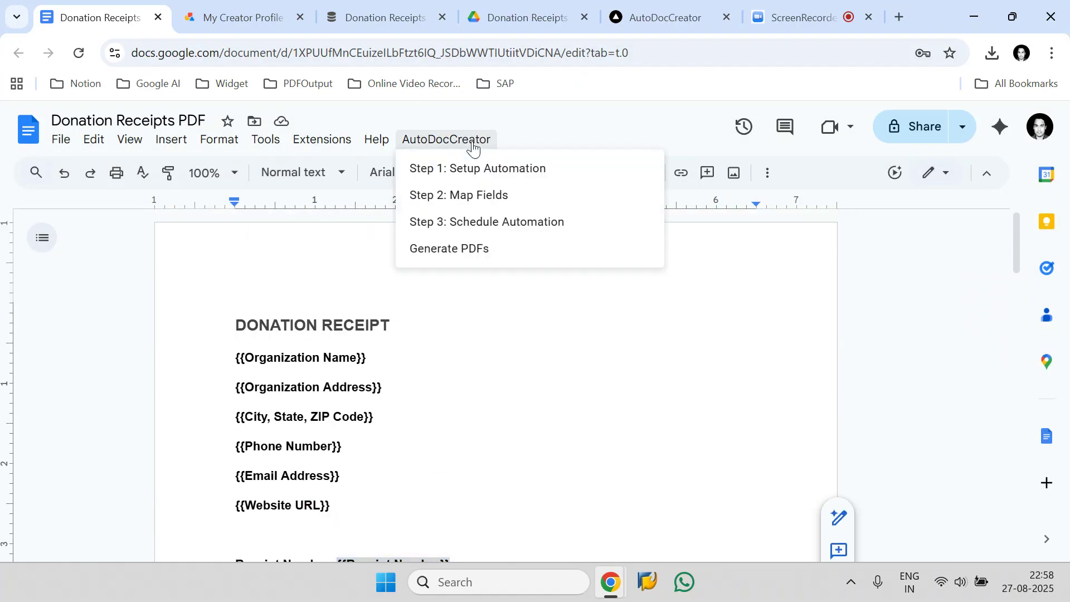
pyautogui.click(485, 220)
pyautogui.click(425, 13)
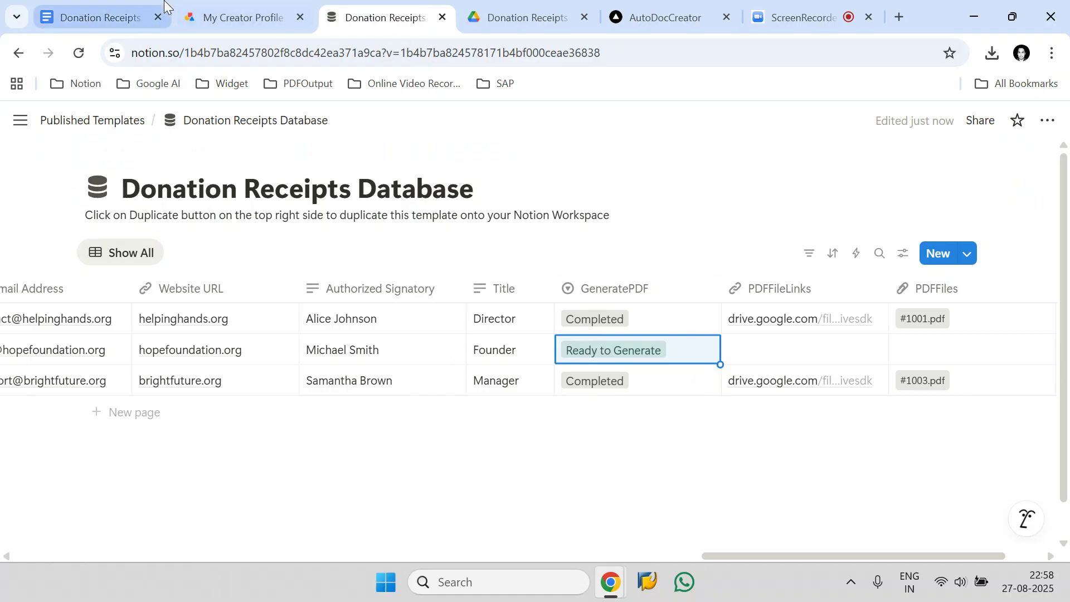
# - View the AutoDocCreator website, return to the Google Docs template, and close the schedule settings without saving
pyautogui.click(678, 26)
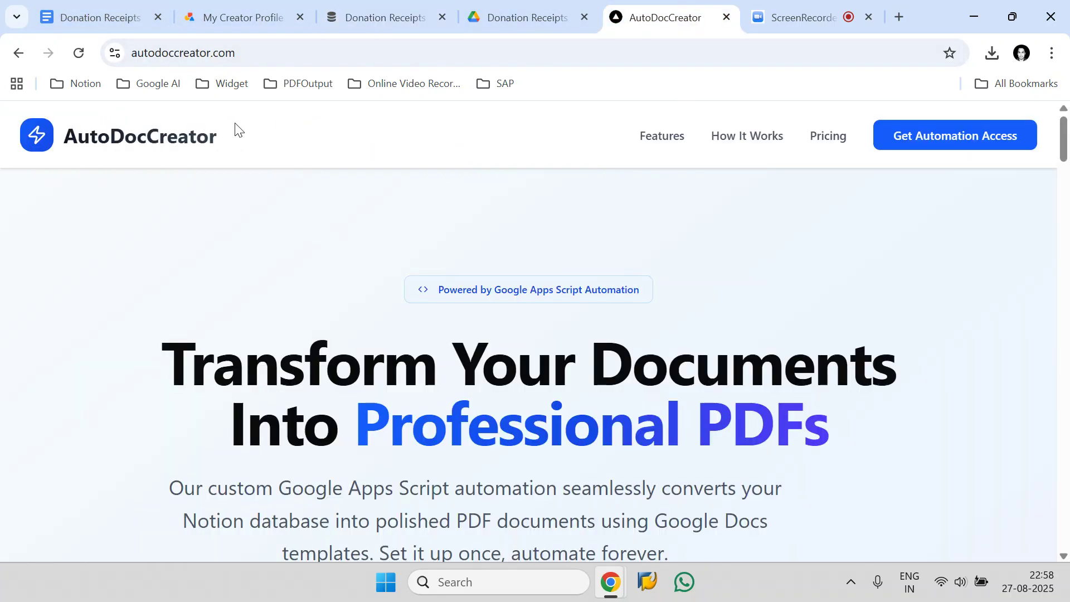
pyautogui.moveTo(238, 130); pyautogui.dragTo(59, 137)
pyautogui.click(430, 150)
pyautogui.click(161, 7)
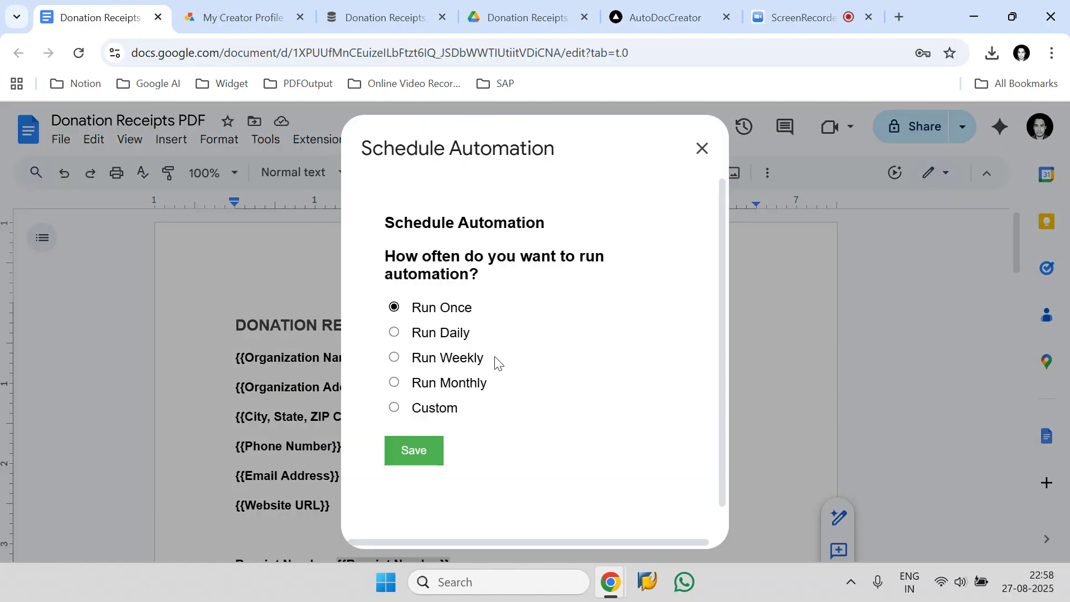
pyautogui.click(701, 148)
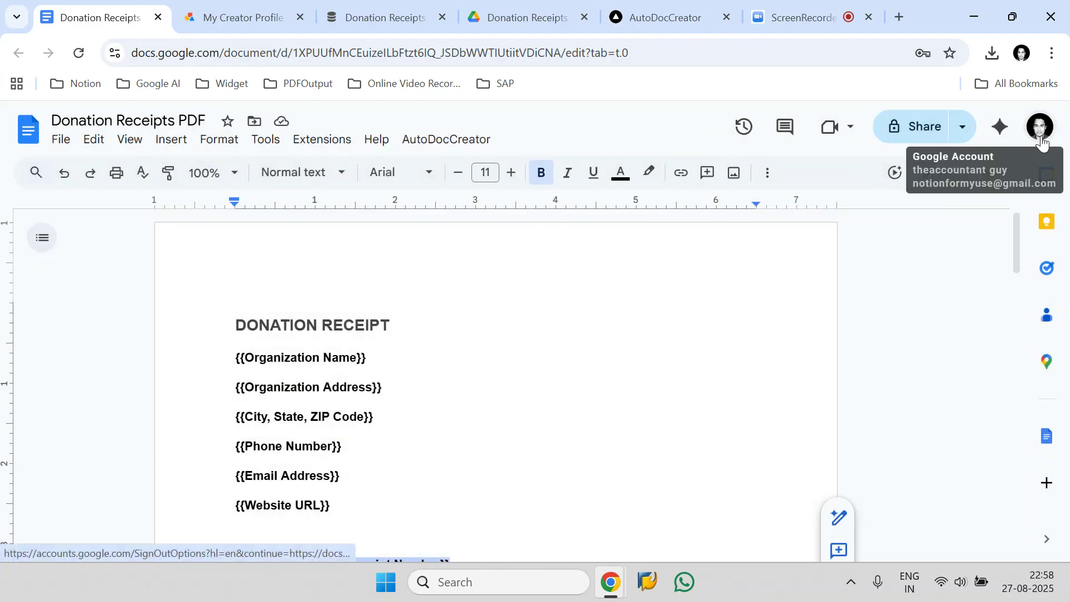
pyautogui.moveTo(914, 179); pyautogui.dragTo(1049, 182)
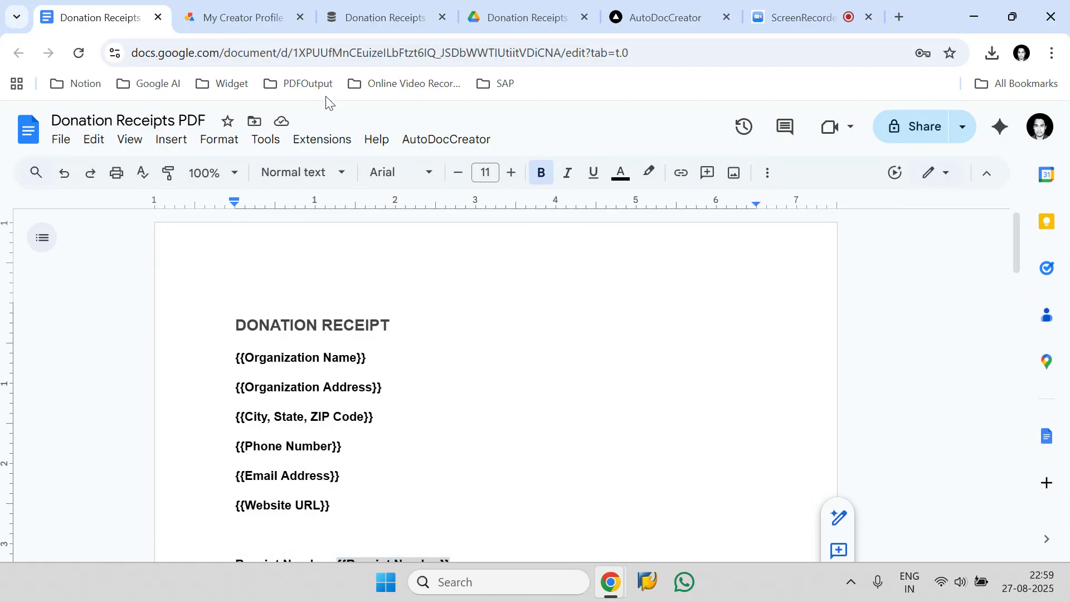
# - Review the GeneratePDF statuses and the third record's status options in Notion, and the AutoDocCreator commands in Google Docs
pyautogui.click(356, 23)
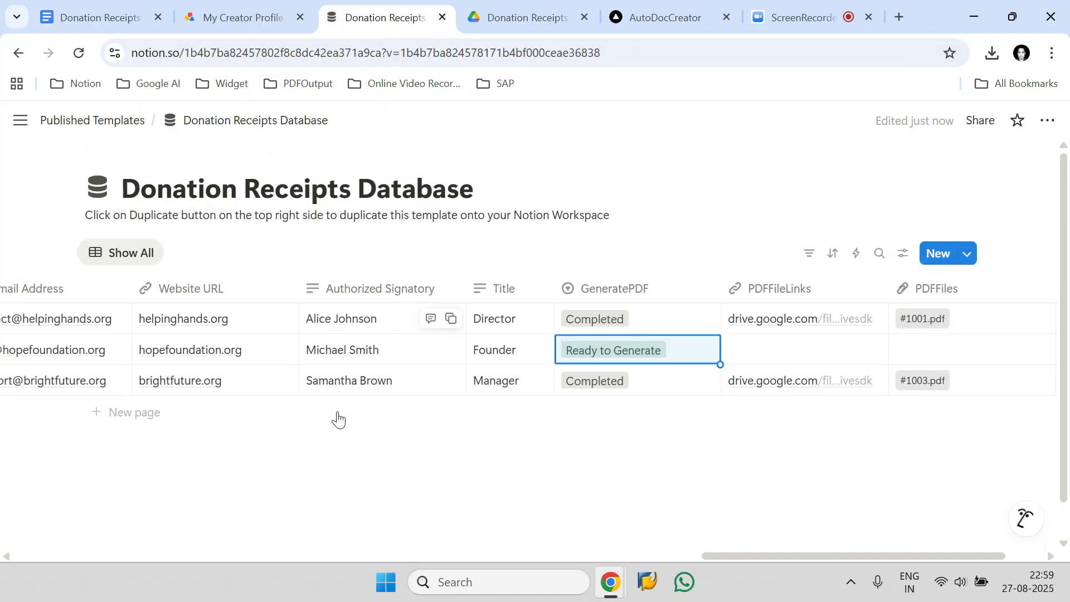
pyautogui.click(211, 439)
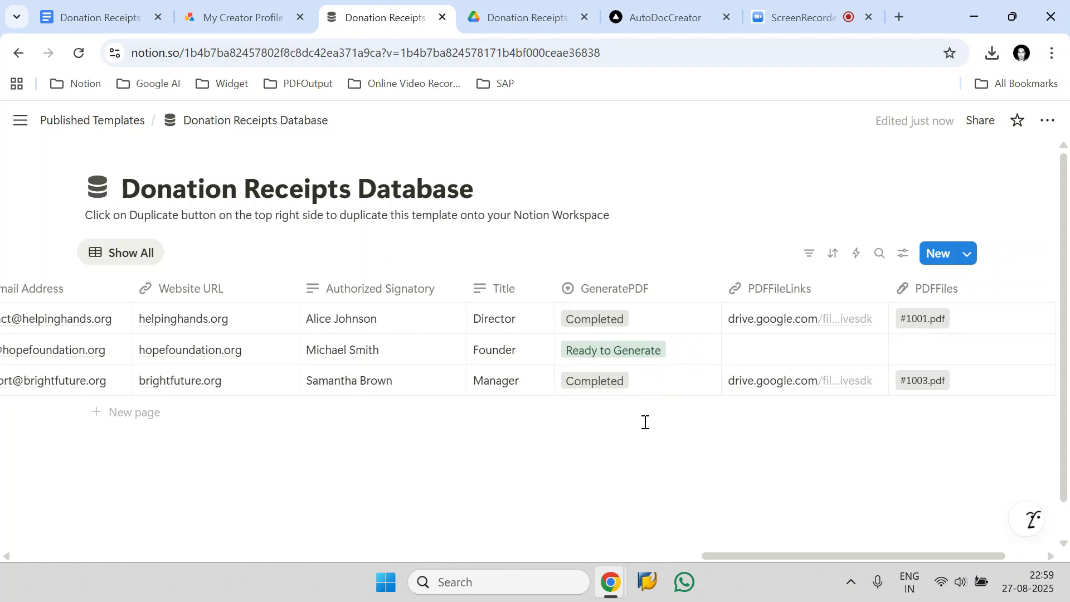
pyautogui.click(641, 376)
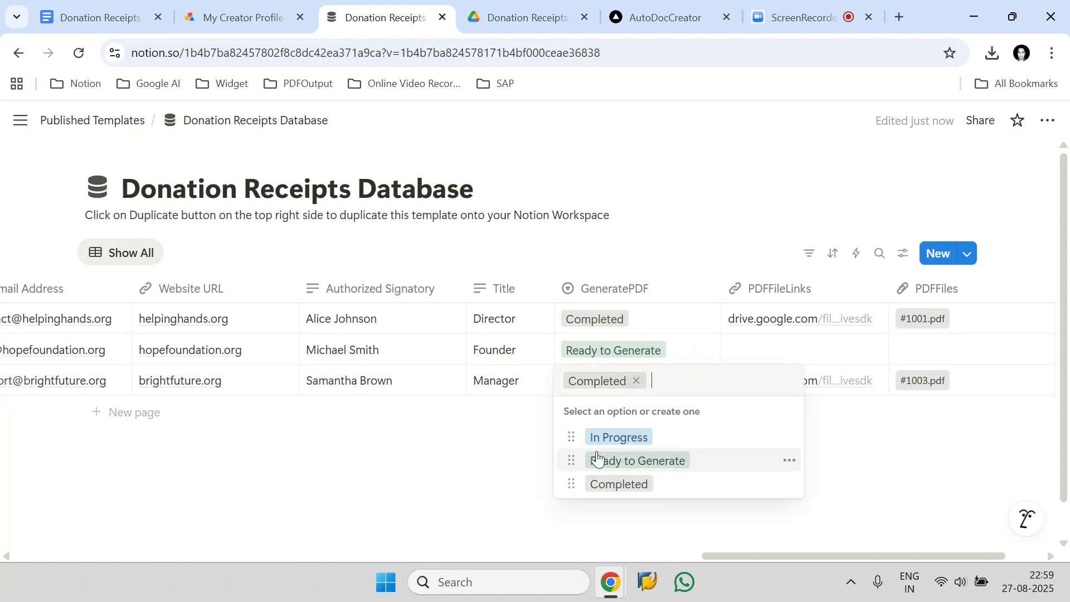
pyautogui.click(499, 435)
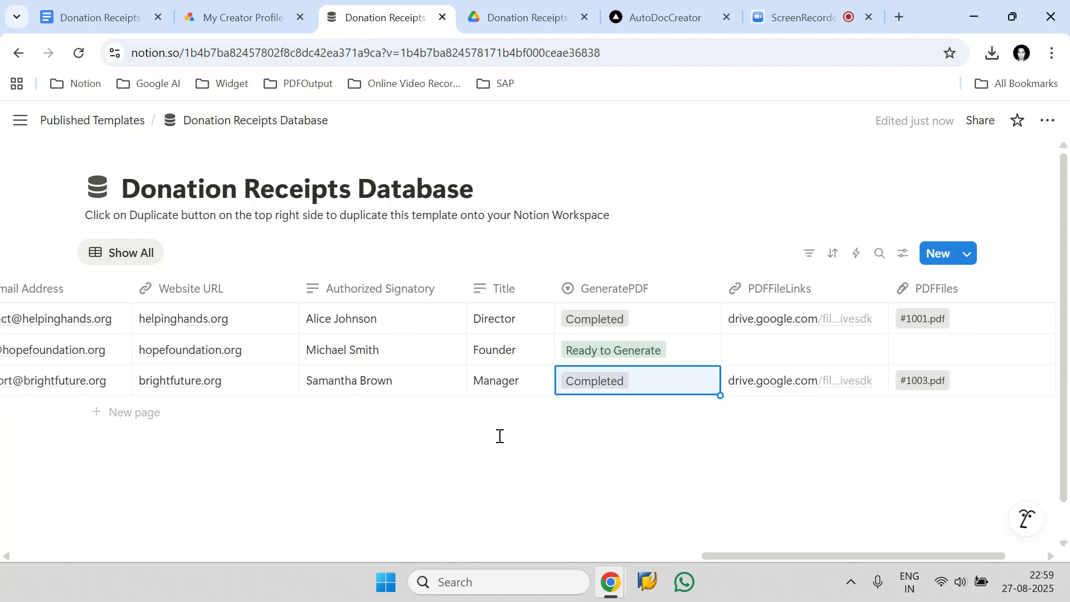
pyautogui.click(106, 14)
pyautogui.click(474, 143)
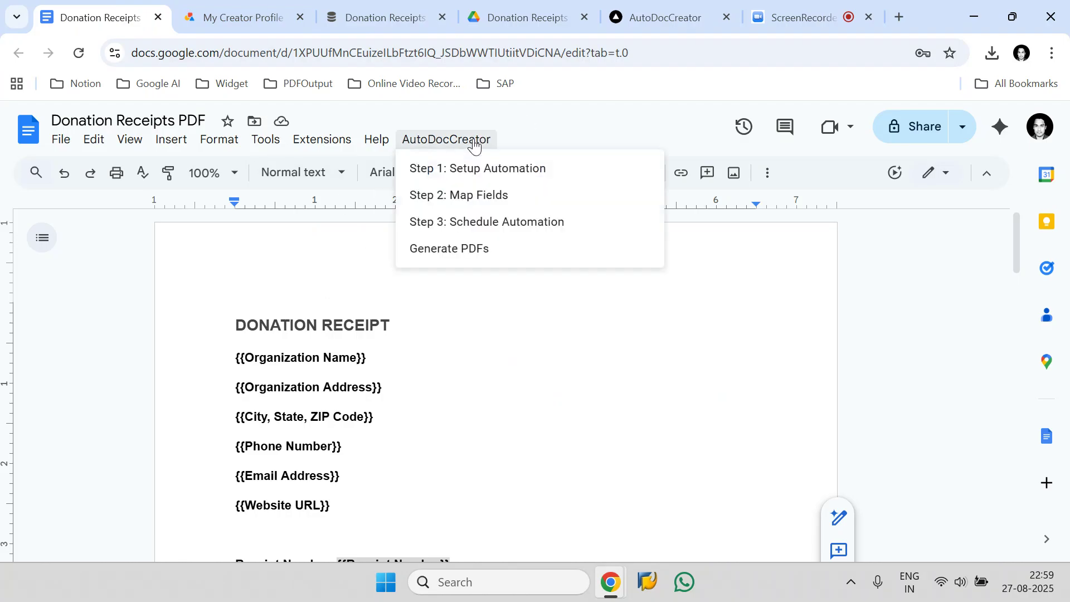
pyautogui.click(390, 17)
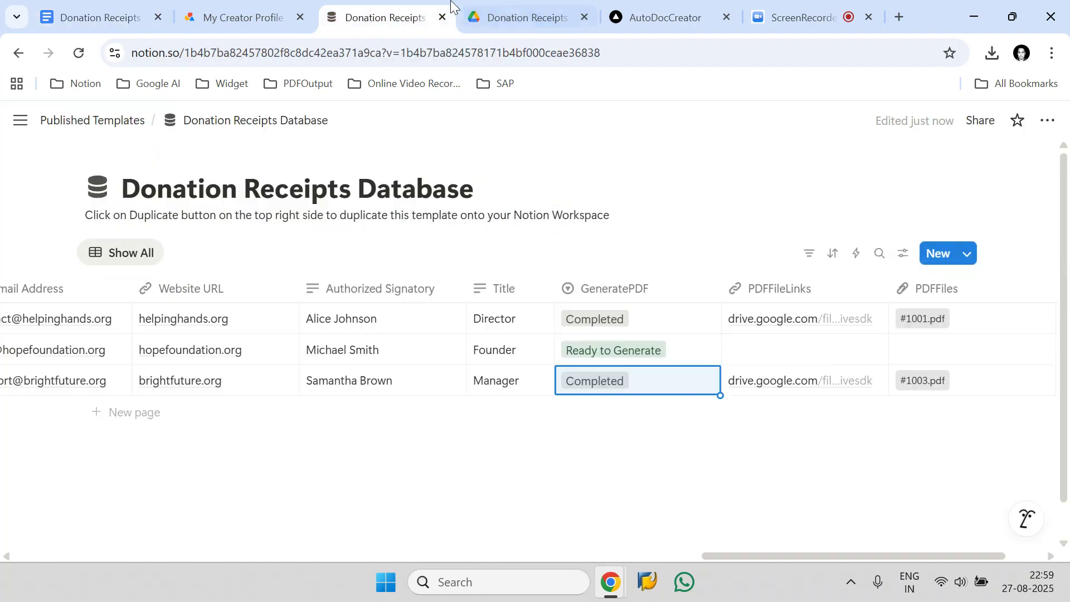